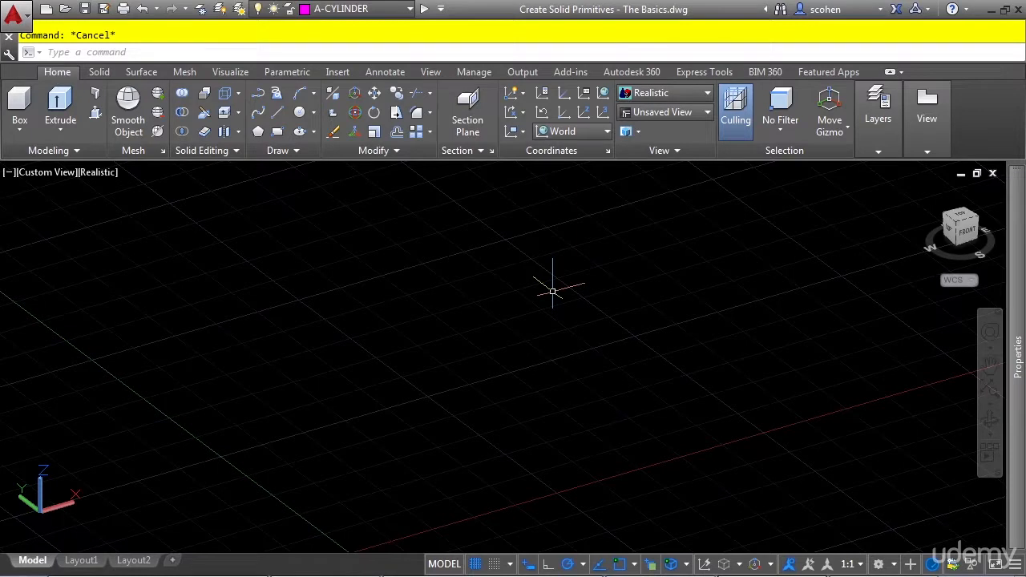
Make A-BOX the current layer.
{"action": "double_click", "coordinate": [553, 292]}
{"action": "left_click", "coordinate": [376, 11]}
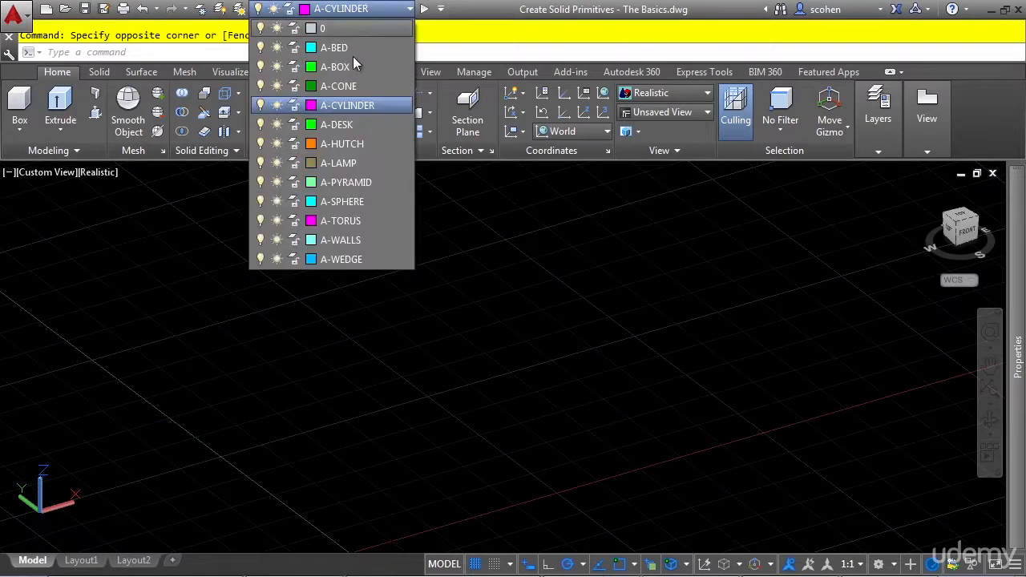
{"action": "left_click", "coordinate": [354, 67]}
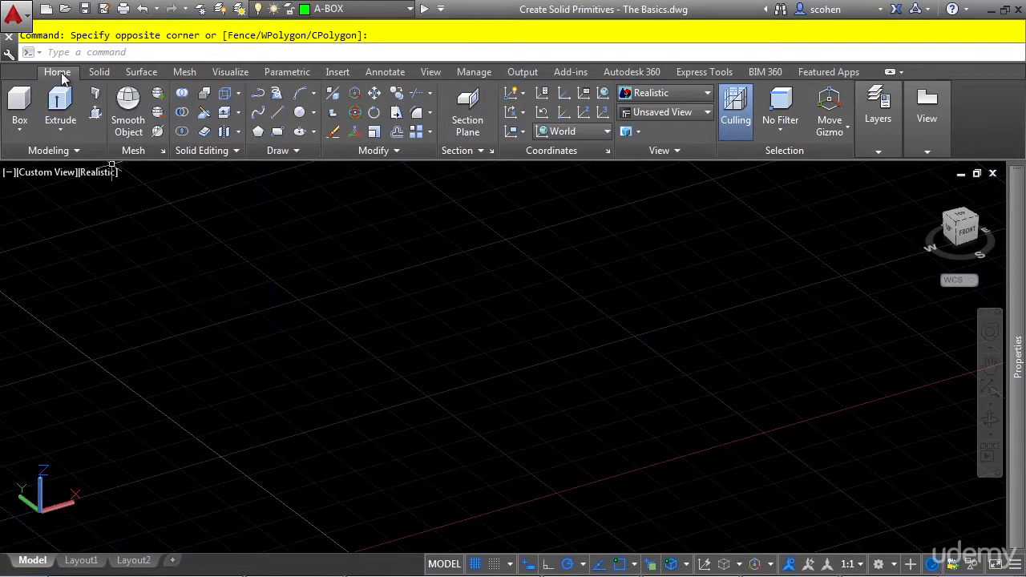
Start a solid box with its first corner near the origin and a base of 100 by 50.
{"action": "left_click", "coordinate": [22, 131]}
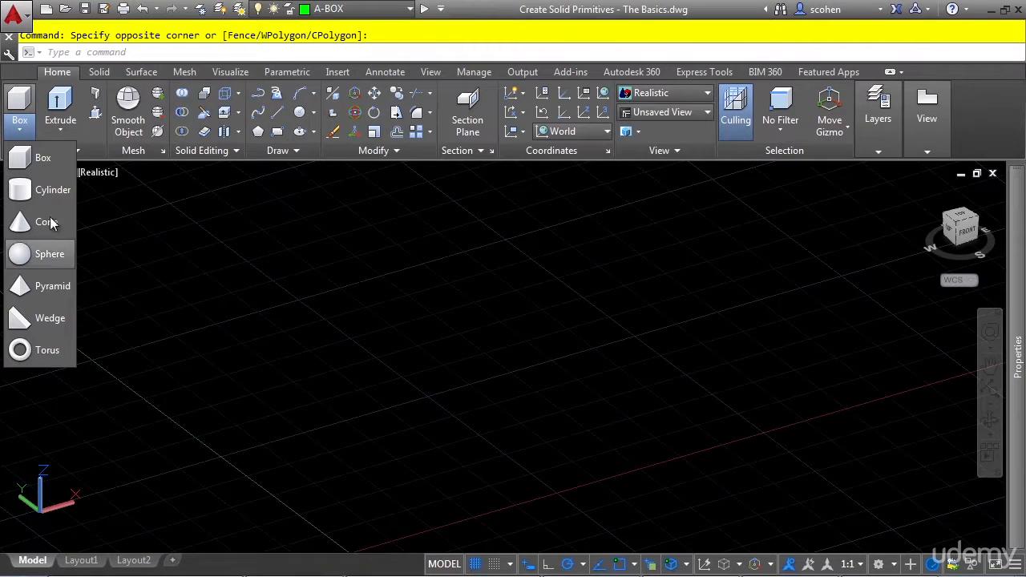
{"action": "left_click", "coordinate": [50, 165]}
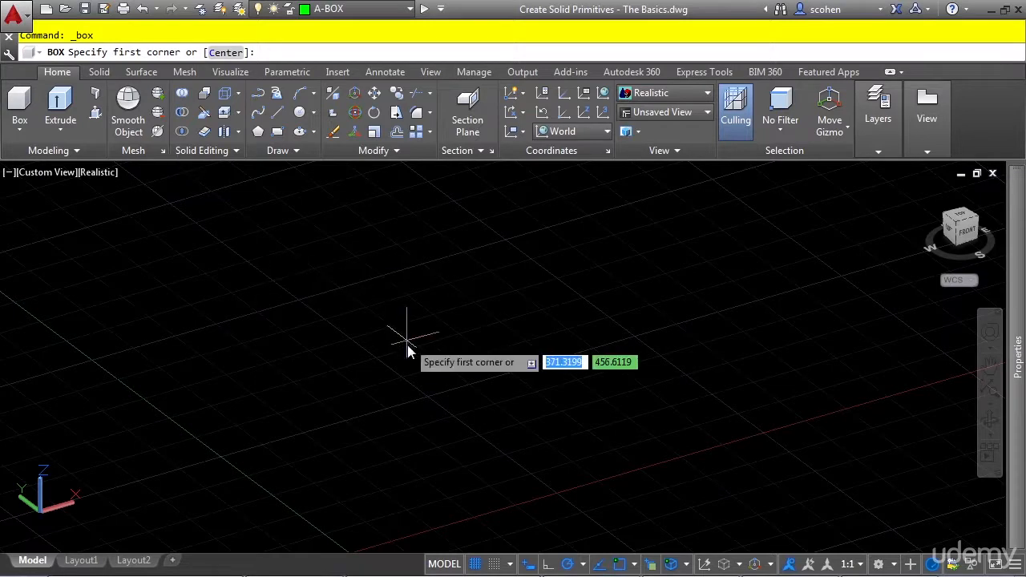
{"action": "scroll", "coordinate": [248, 393], "scroll_direction": "down", "scroll_amount": 2}
{"action": "middle_click_drag", "start_coordinate": [249, 393], "coordinate": [413, 395]}
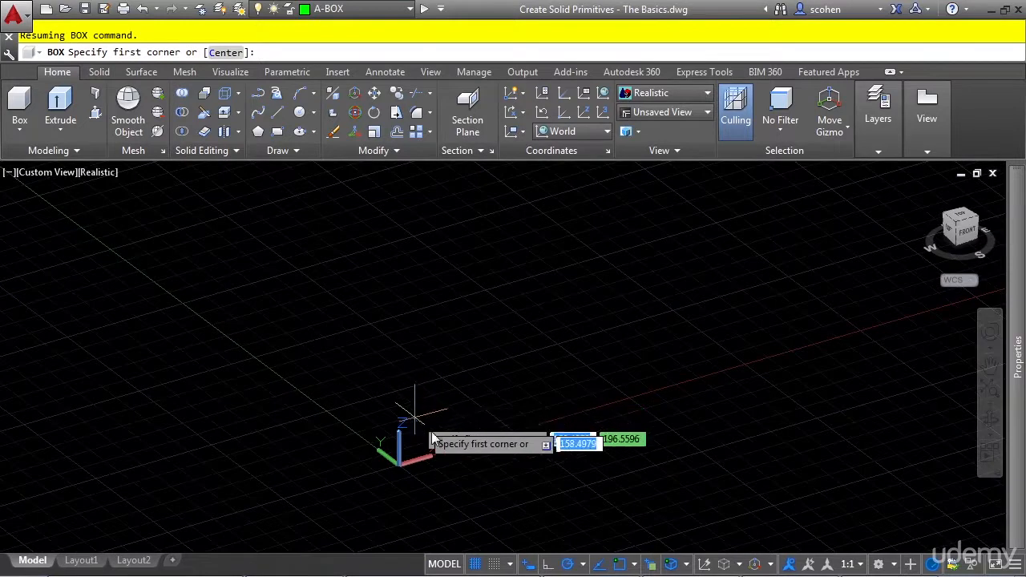
{"action": "left_click", "coordinate": [403, 441]}
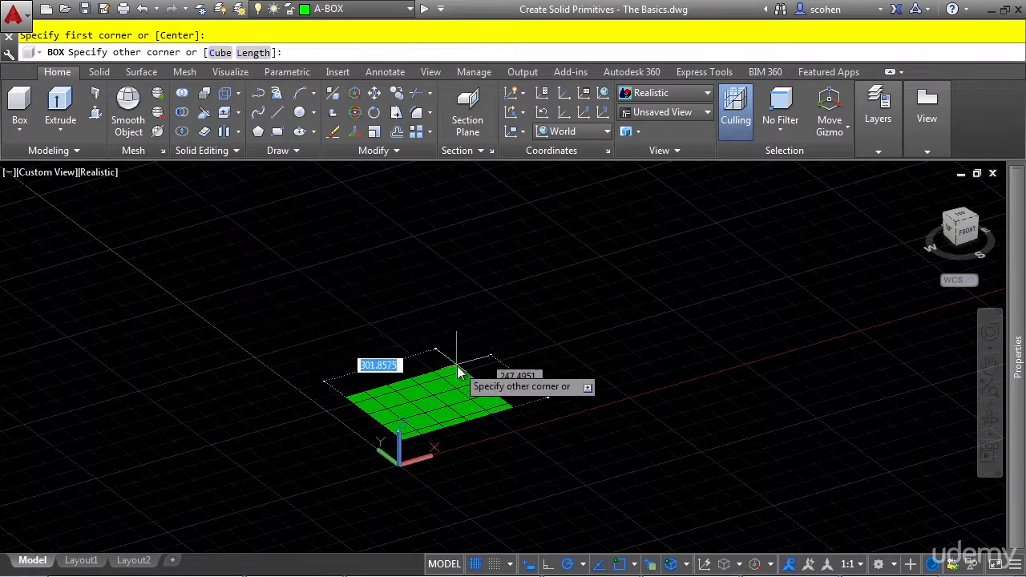
{"action": "type", "text": "100"}
{"action": "key", "text": "Tab"}
{"action": "type", "text": "50"}
{"action": "key", "text": "Return"}
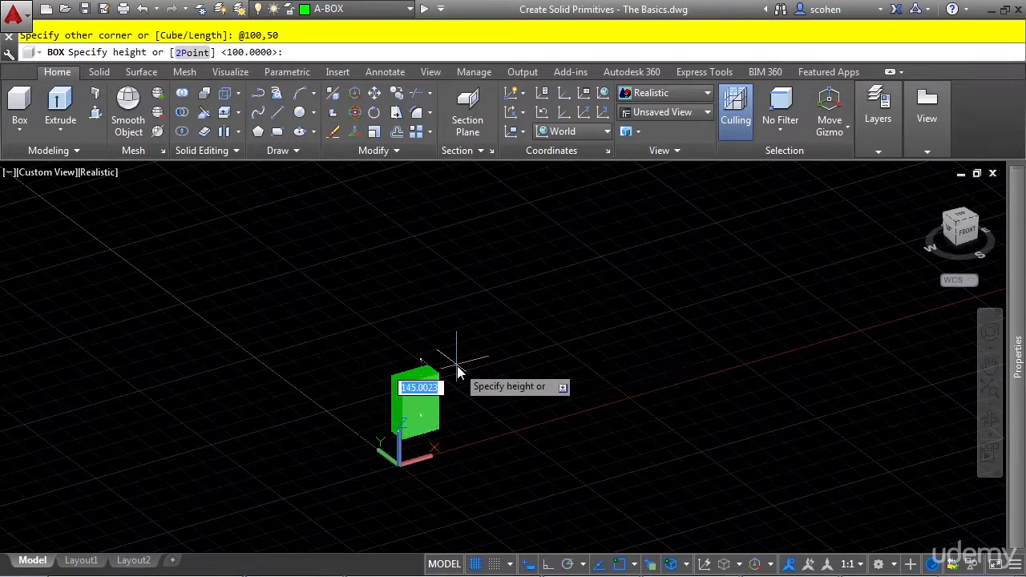
Set the box's height to 100.
{"action": "scroll", "coordinate": [389, 417], "scroll_direction": "up", "scroll_amount": 5}
{"action": "scroll", "coordinate": [520, 423], "scroll_direction": "down", "scroll_amount": 2}
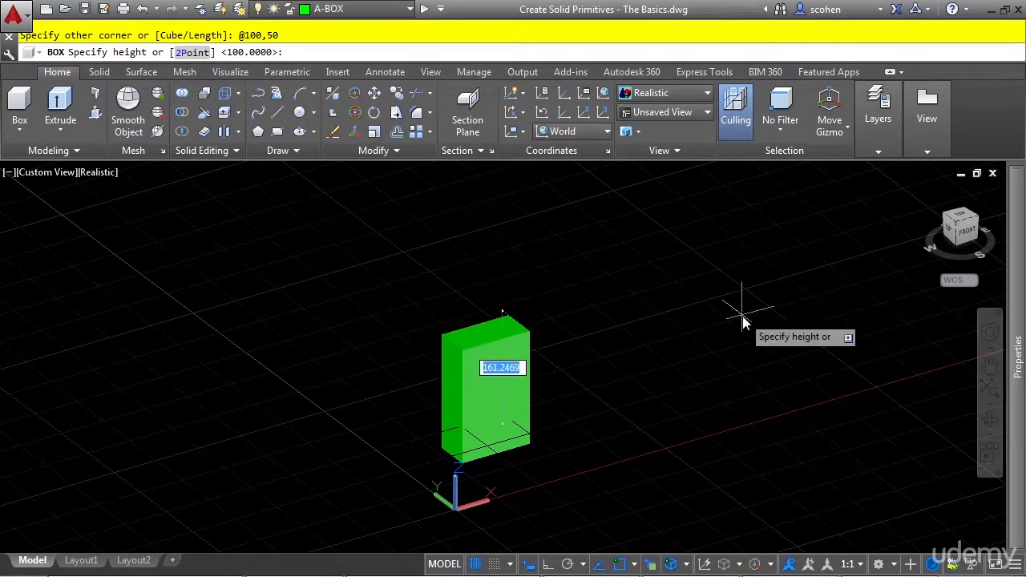
{"action": "type", "text": "100"}
{"action": "key", "text": "Return"}
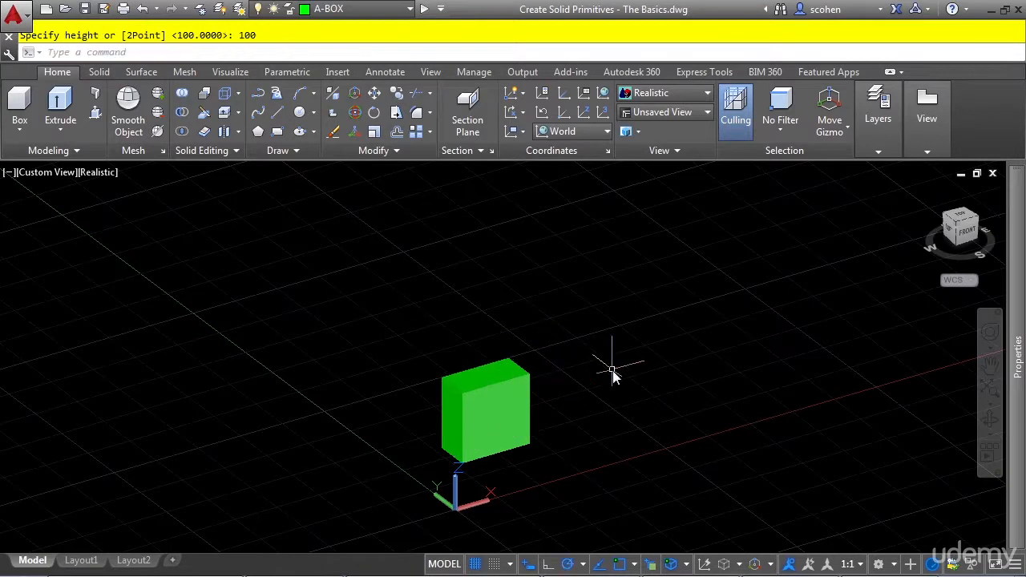
Create a second box beside the first along X, giving its opposite corner as 100, 50, 100.
{"action": "key", "text": "Return"}
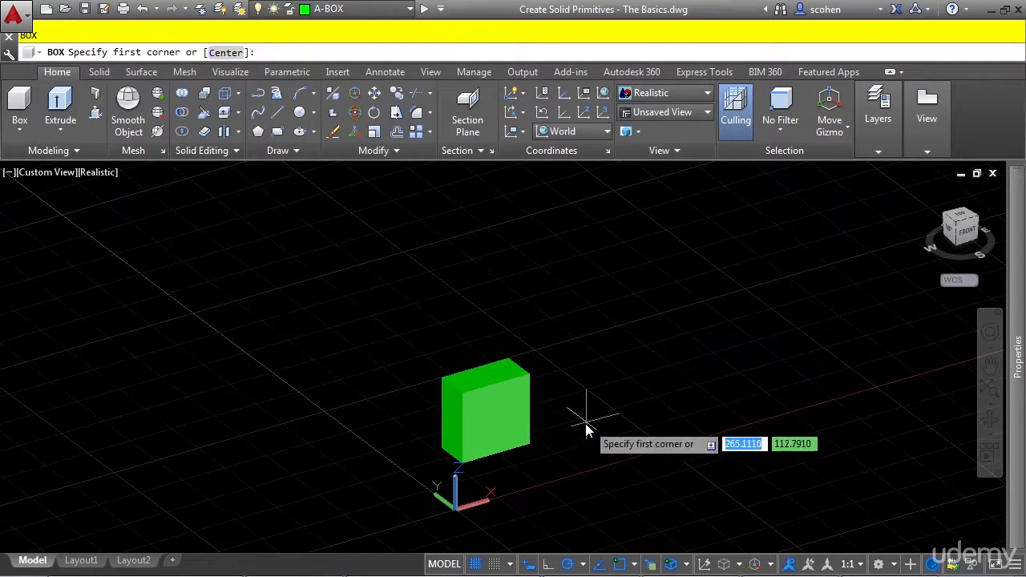
{"action": "left_click", "coordinate": [562, 438]}
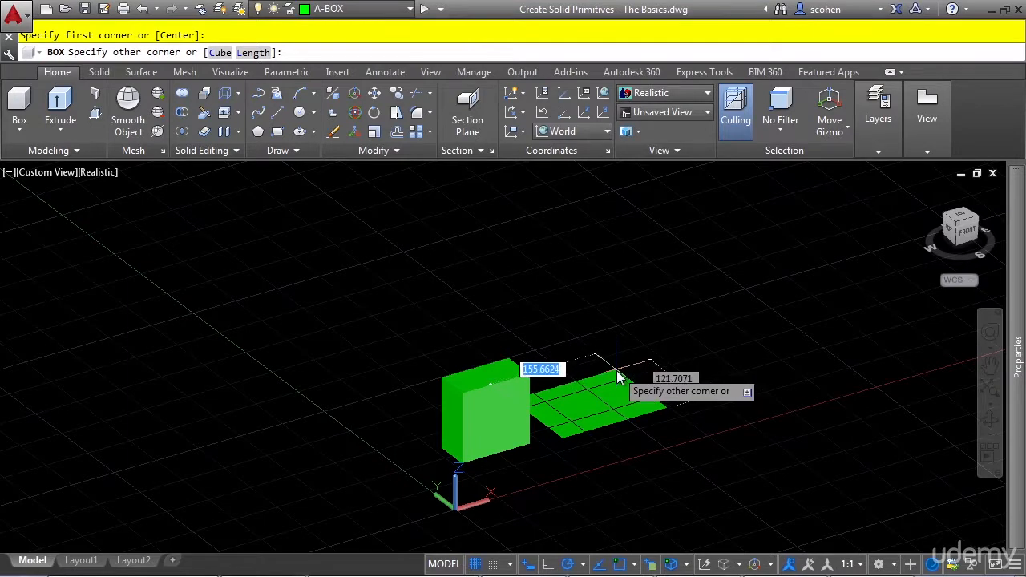
{"action": "type", "text": "100"}
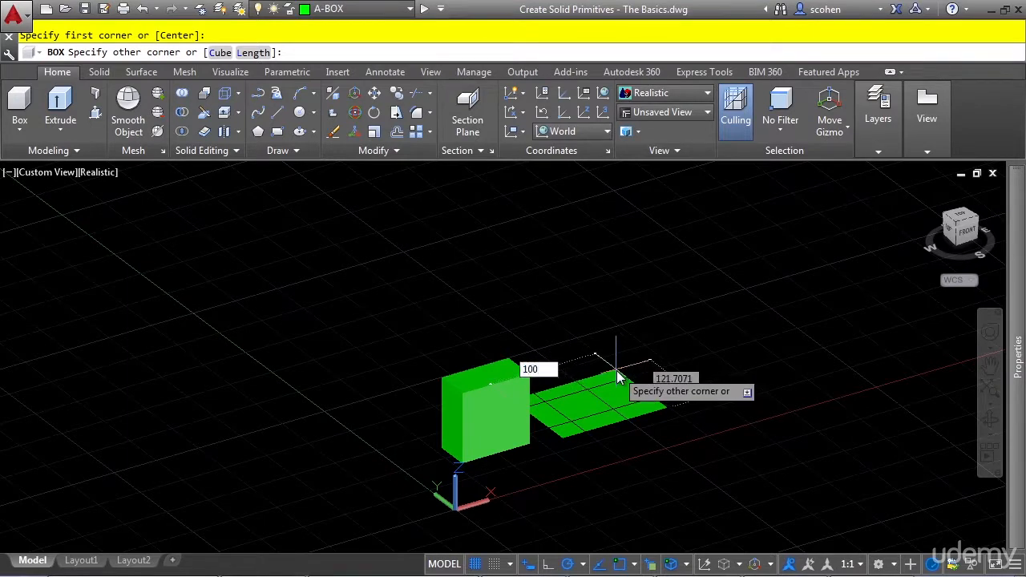
{"action": "key", "text": "Tab"}
{"action": "type", "text": "50"}
{"action": "key", "text": "Tab"}
{"action": "type", "text": "100"}
{"action": "key", "text": "Return"}
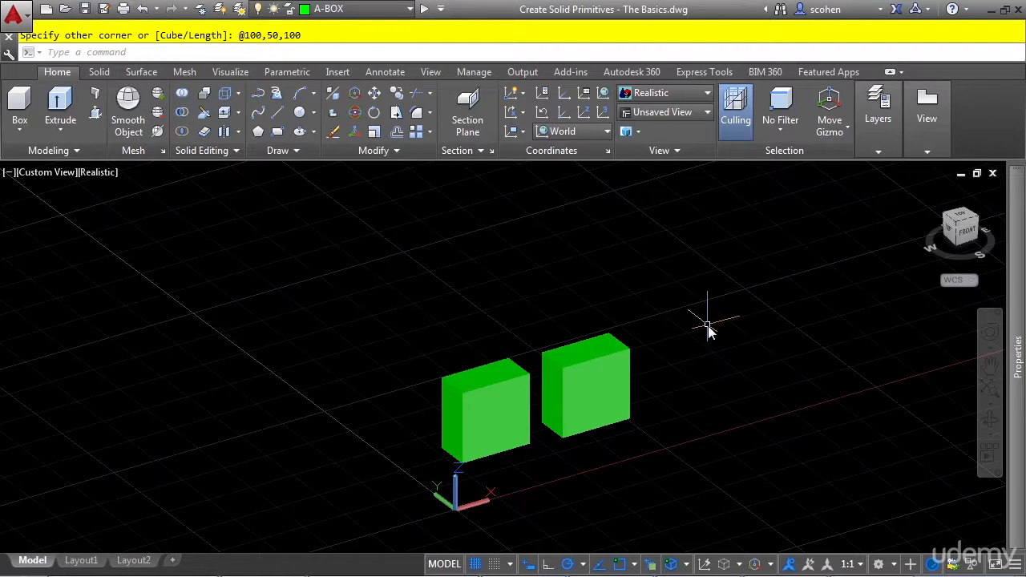
Create a third box beyond the second using the Center option, with a corner offset of 50, 25 and a height of 50.
{"action": "middle_click_drag", "start_coordinate": [776, 380], "coordinate": [634, 396]}
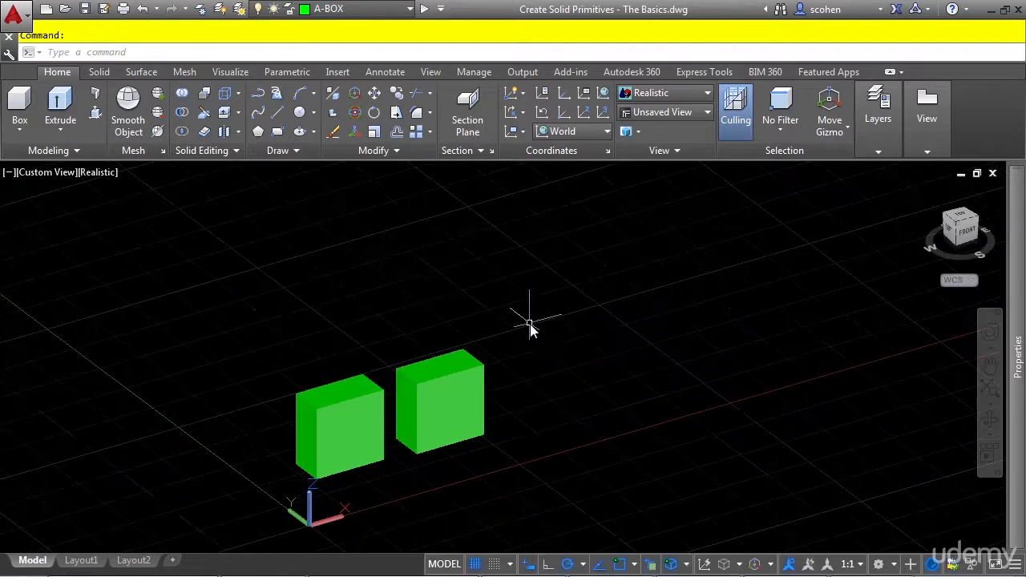
{"action": "key", "text": "Return"}
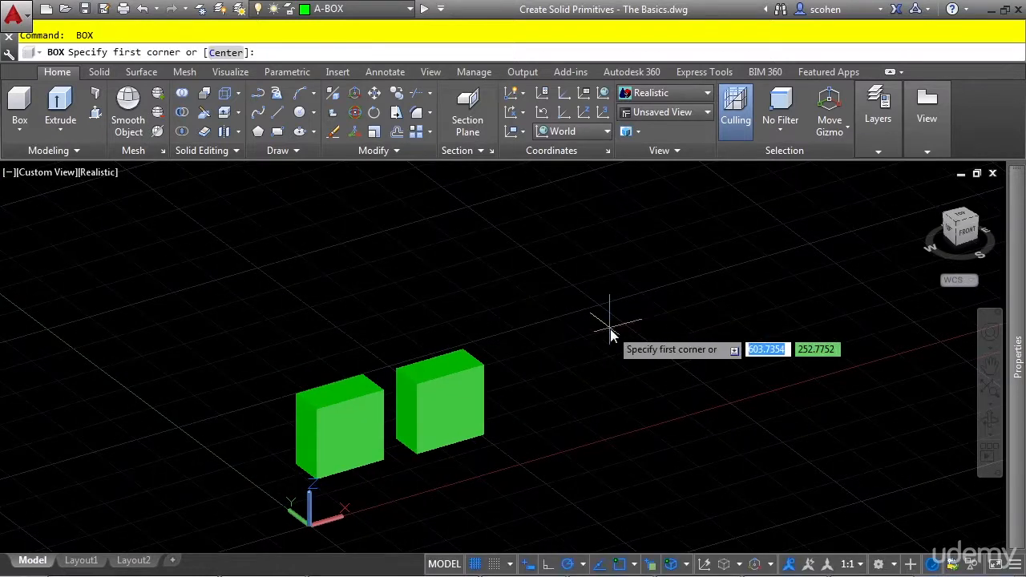
{"action": "left_click", "coordinate": [224, 53]}
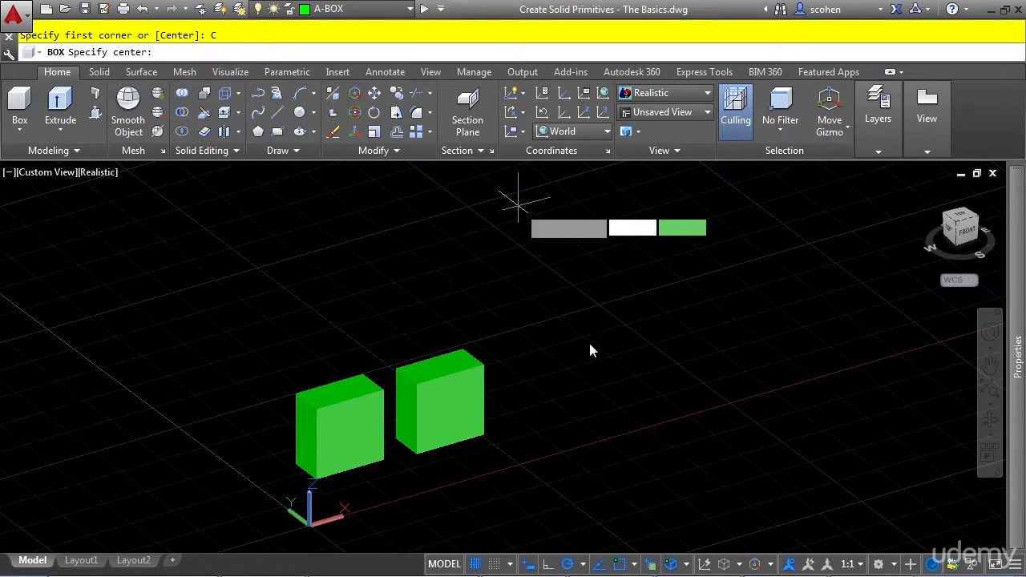
{"action": "left_click", "coordinate": [566, 390]}
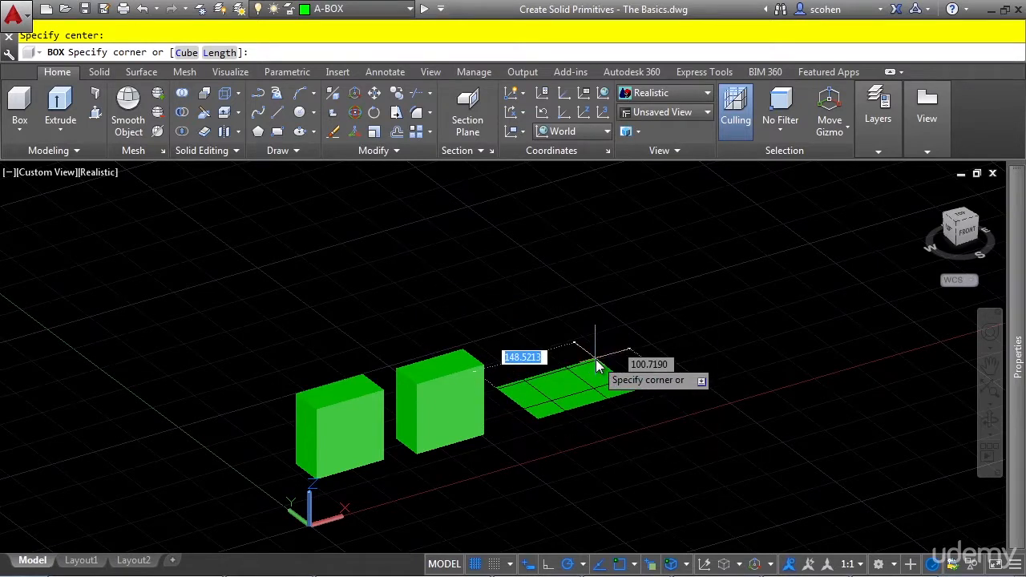
{"action": "type", "text": "50"}
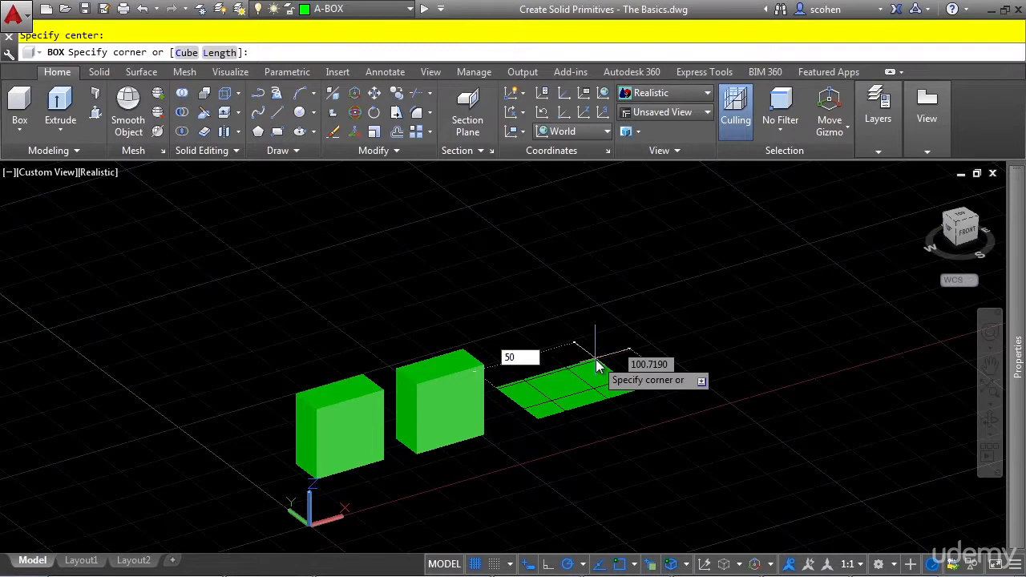
{"action": "key", "text": "Tab"}
{"action": "type", "text": "25"}
{"action": "key", "text": "Return"}
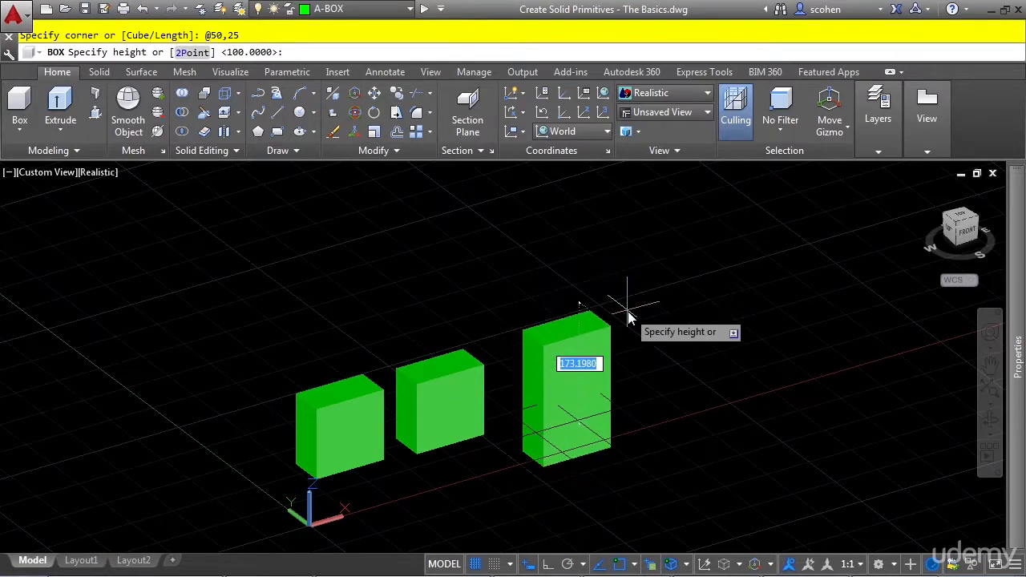
{"action": "type", "text": "50"}
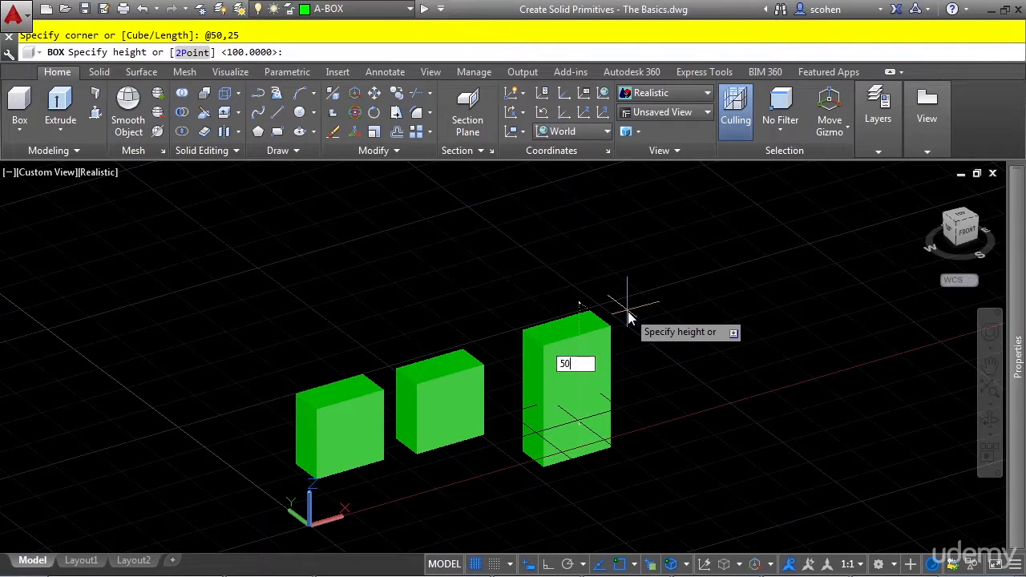
{"action": "key", "text": "Return"}
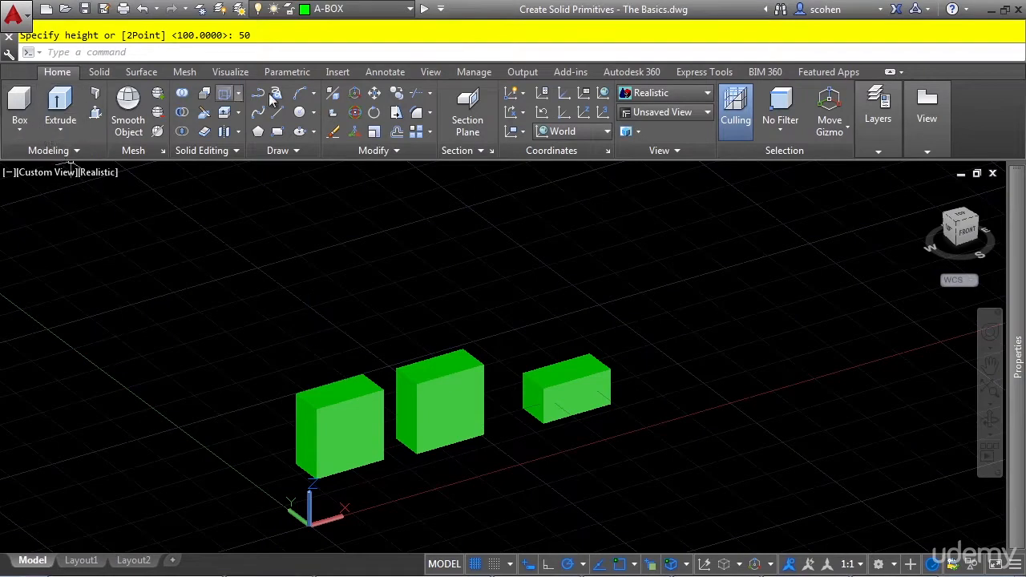
Make A-CYLINDER the current layer and start a cylinder beside the first box with a base radius of 100.
{"action": "left_click", "coordinate": [364, 15]}
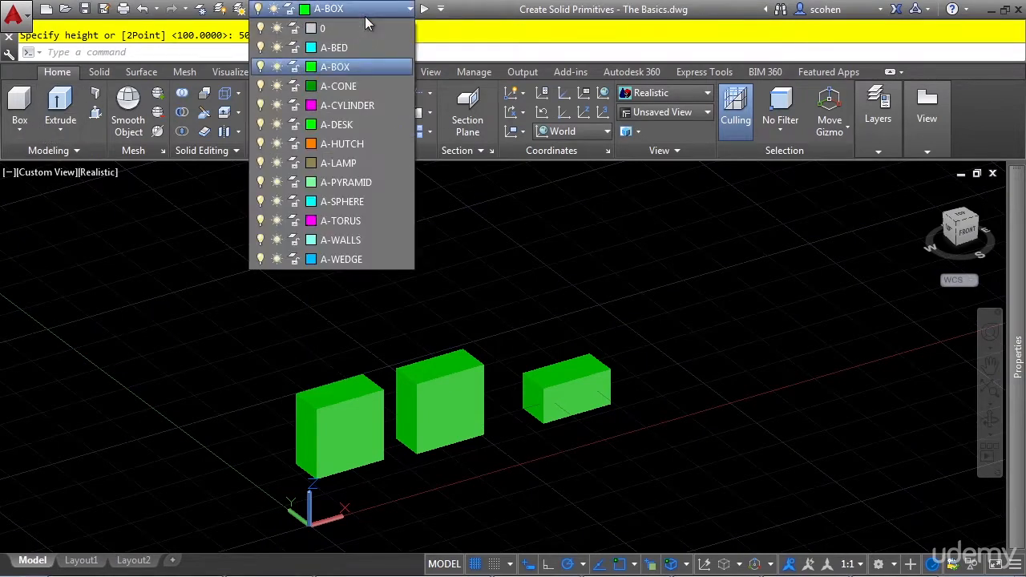
{"action": "left_click", "coordinate": [372, 104]}
{"action": "left_click", "coordinate": [27, 134]}
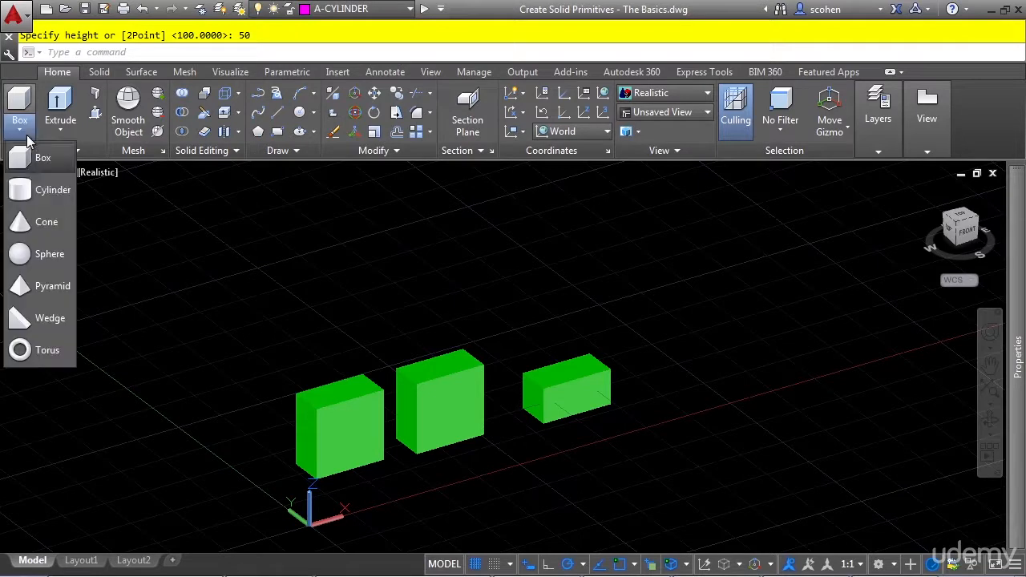
{"action": "left_click", "coordinate": [48, 190]}
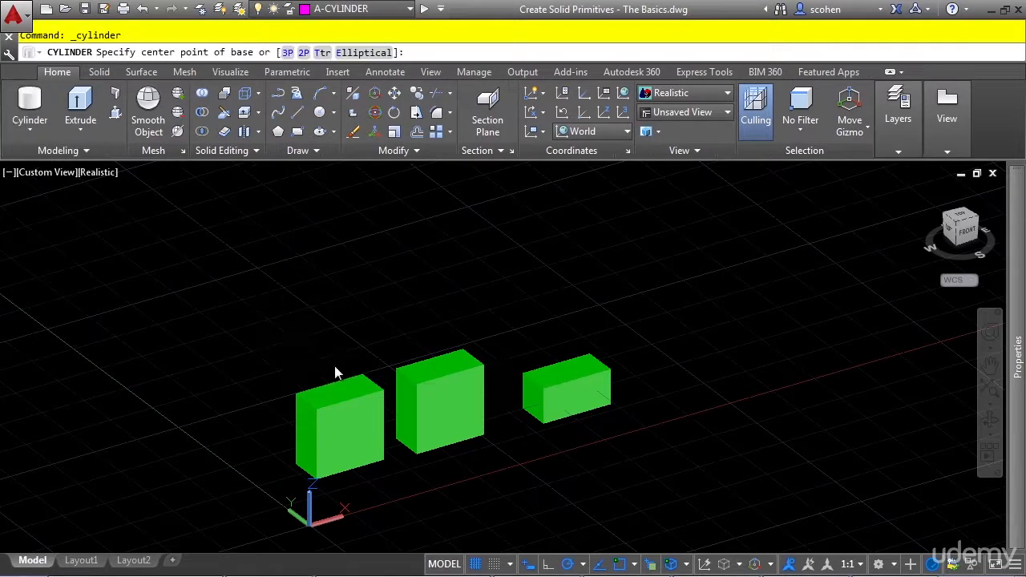
{"action": "middle_click_drag", "start_coordinate": [317, 367], "coordinate": [394, 389]}
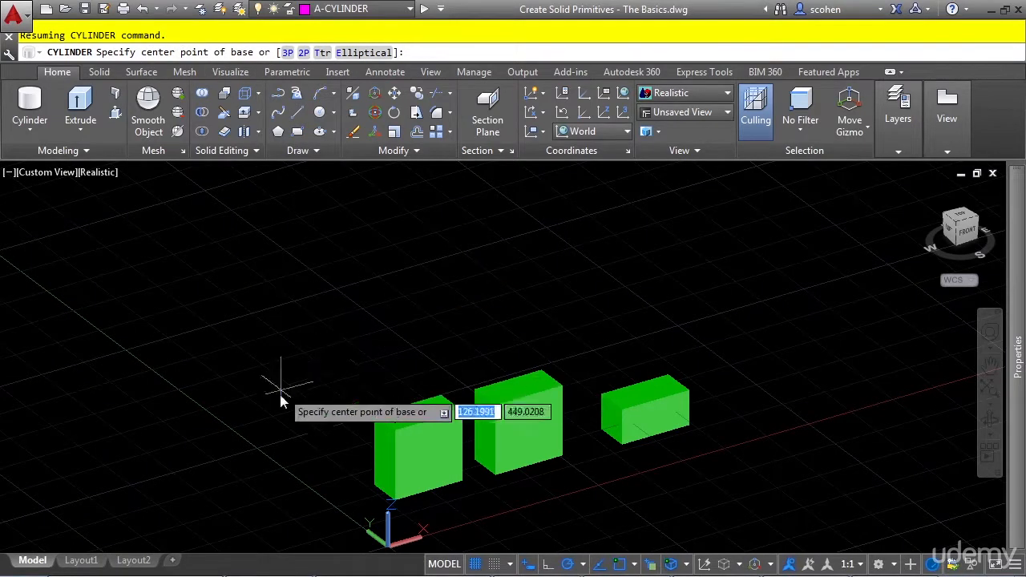
{"action": "left_click", "coordinate": [306, 418]}
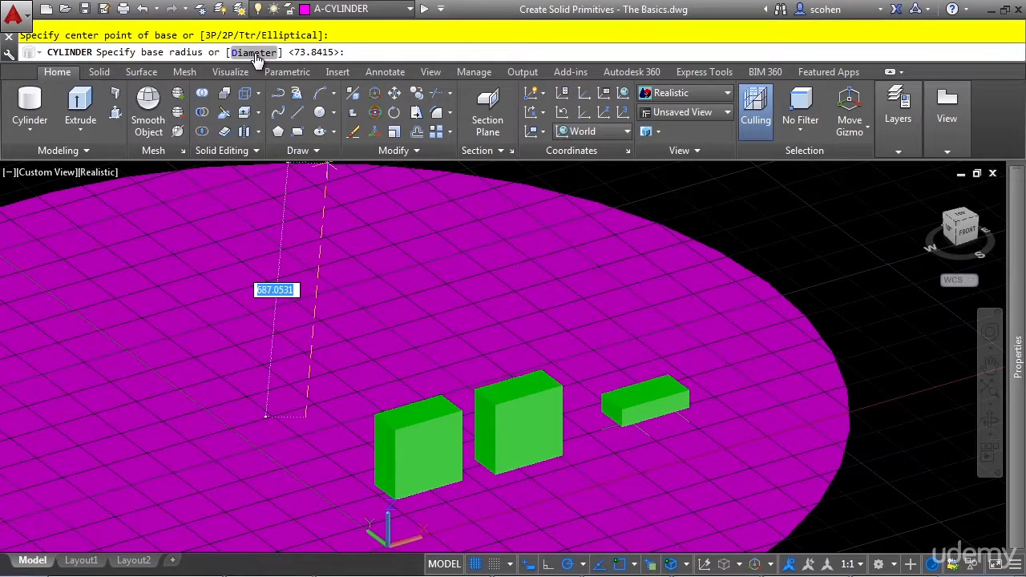
{"action": "type", "text": "100"}
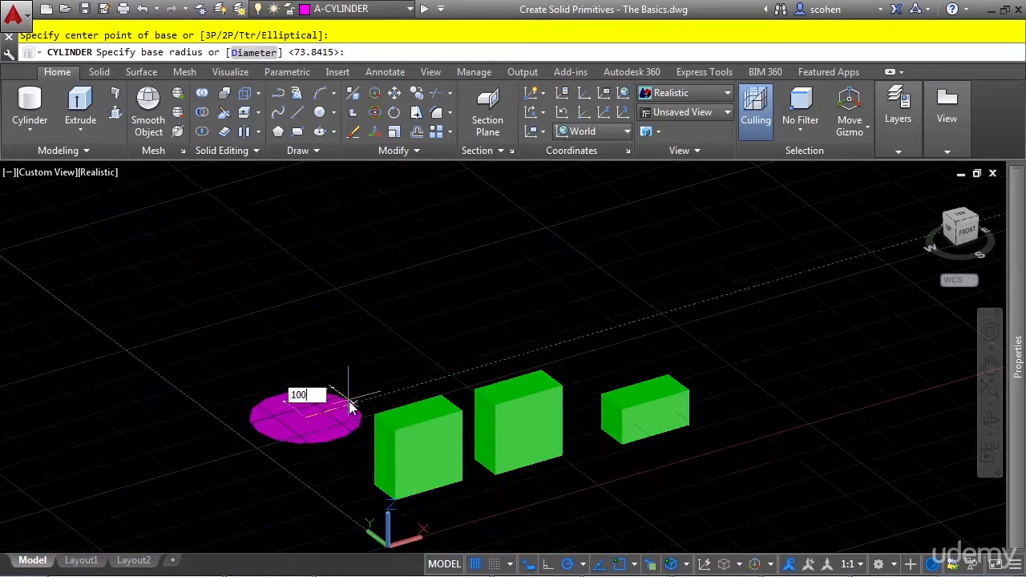
{"action": "key", "text": "Return"}
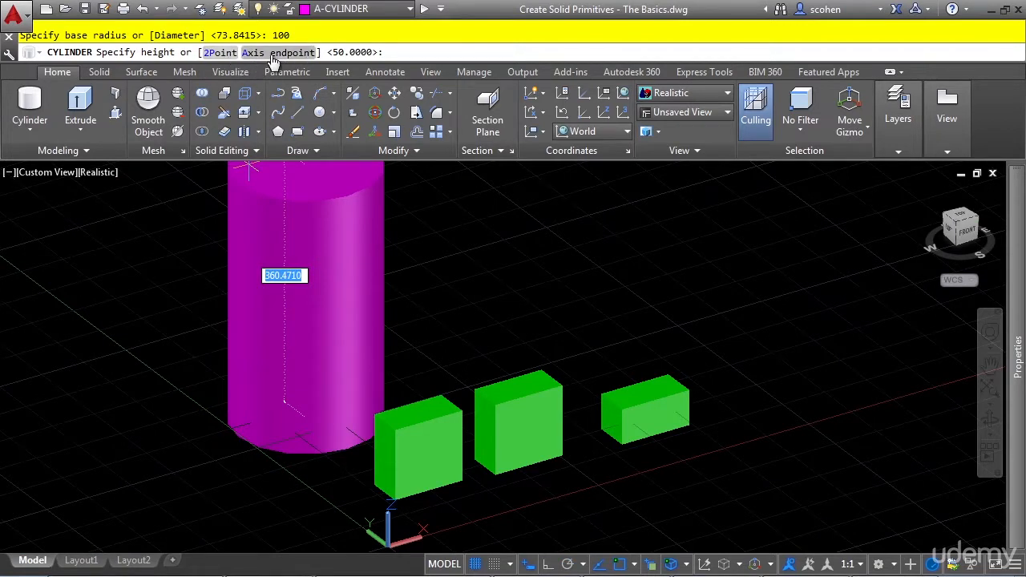
Set the cylinder's height with the 2Point option, picking the lower and upper ends of the first box's nearest vertical edge.
{"action": "left_click", "coordinate": [218, 53]}
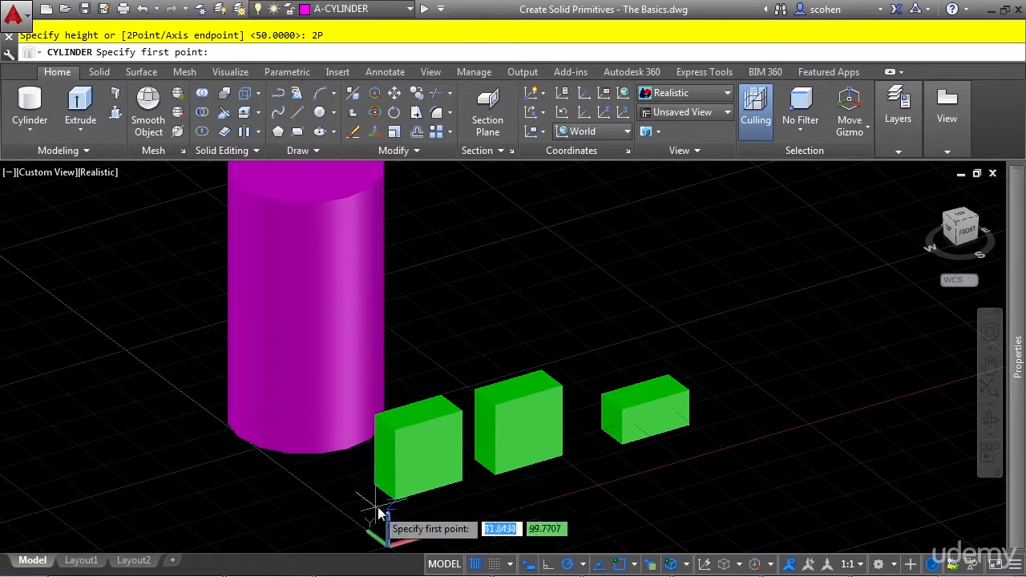
{"action": "scroll", "coordinate": [345, 510], "scroll_direction": "up", "scroll_amount": 2}
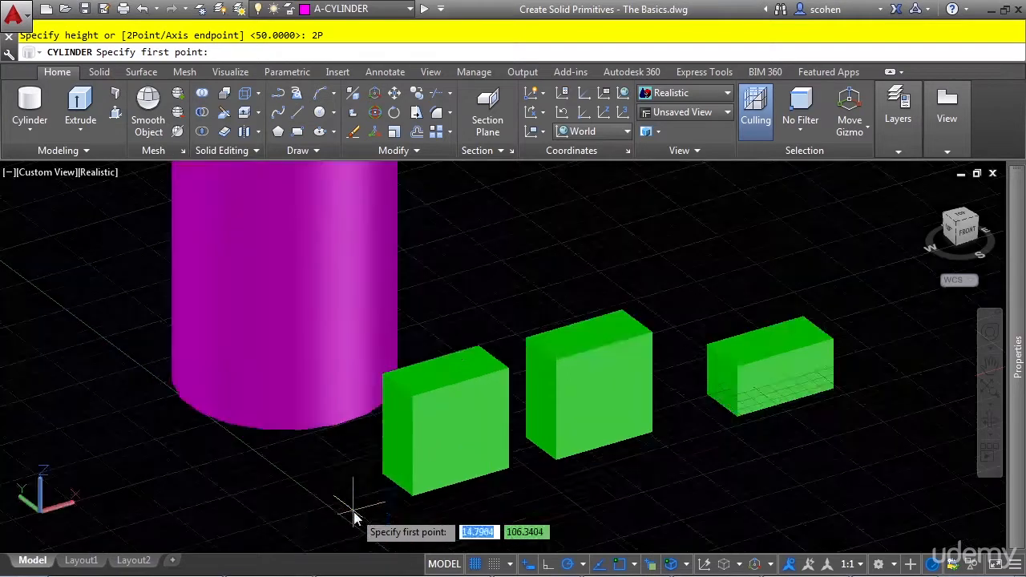
{"action": "left_click", "coordinate": [381, 476]}
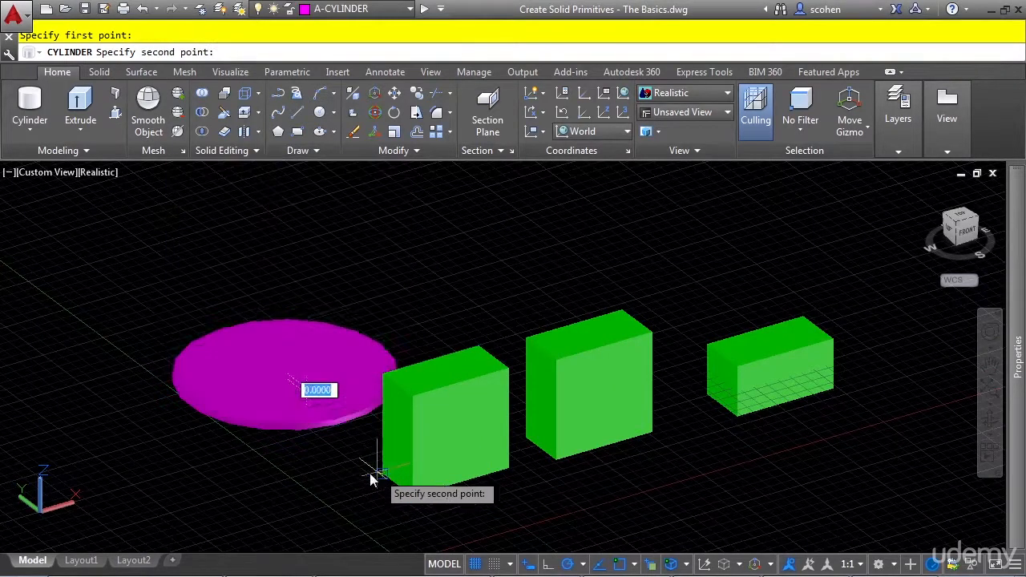
{"action": "left_click", "coordinate": [377, 383]}
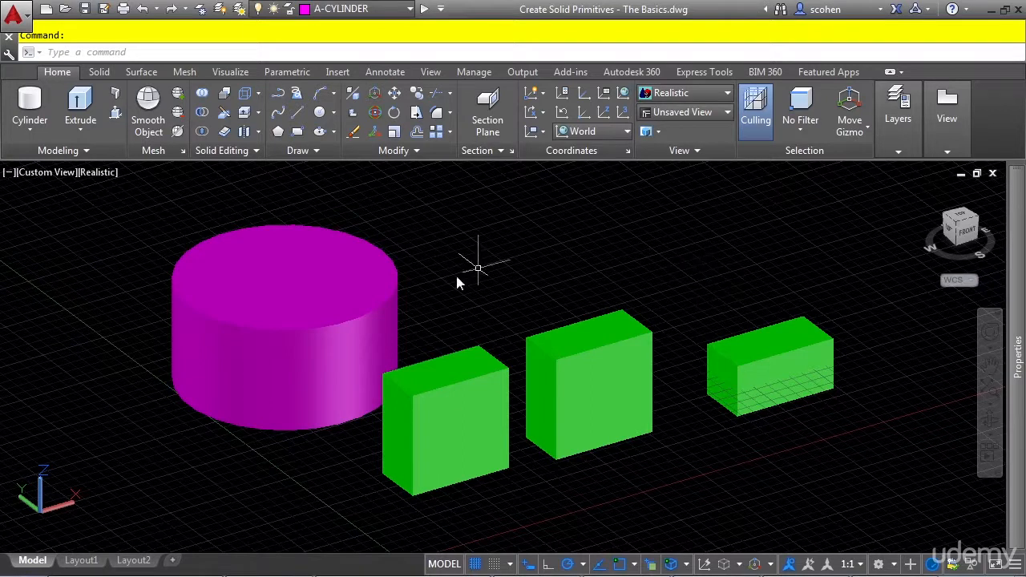
Create an elliptical cylinder behind the first two boxes, picking its base axis endpoints and height freehand.
{"action": "left_click", "coordinate": [29, 112]}
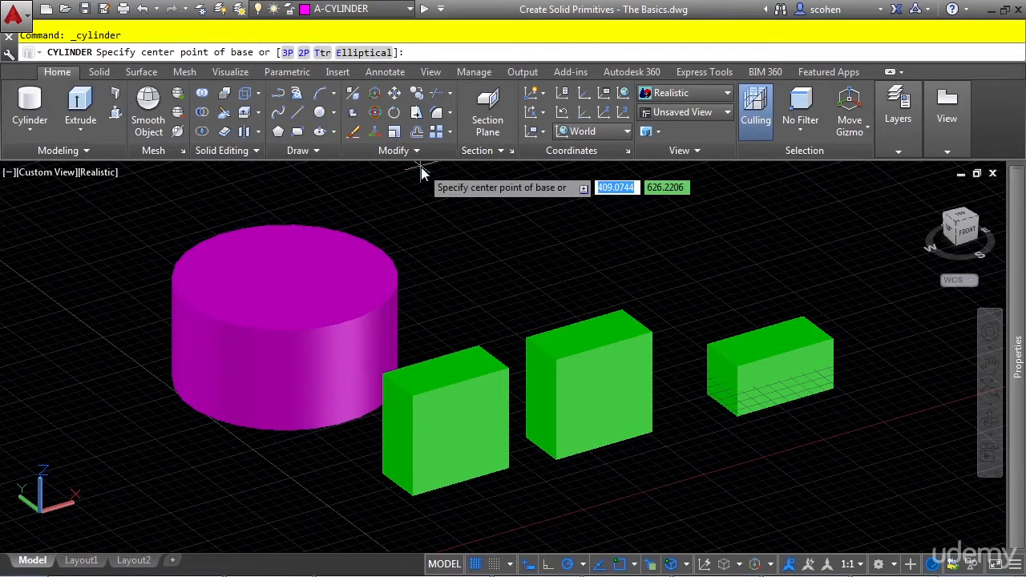
{"action": "left_click", "coordinate": [363, 52]}
{"action": "middle_click_drag", "start_coordinate": [556, 252], "coordinate": [515, 295]}
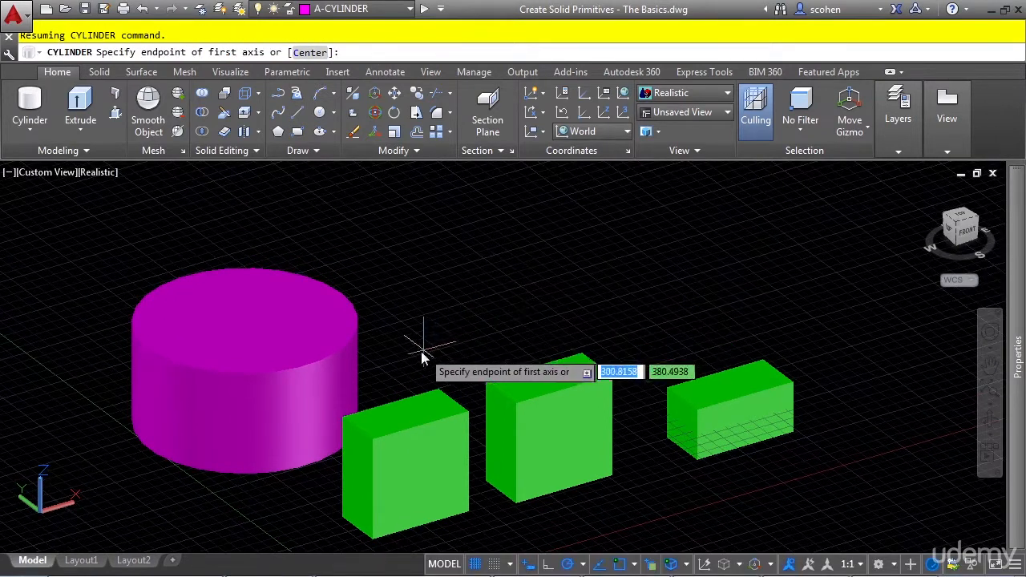
{"action": "left_click", "coordinate": [397, 359]}
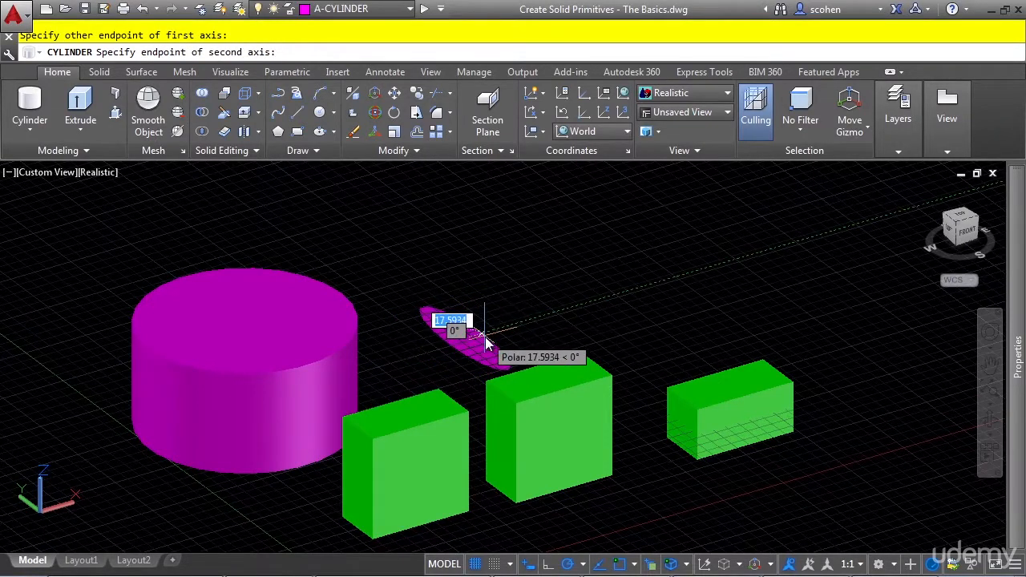
{"action": "left_click", "coordinate": [490, 334]}
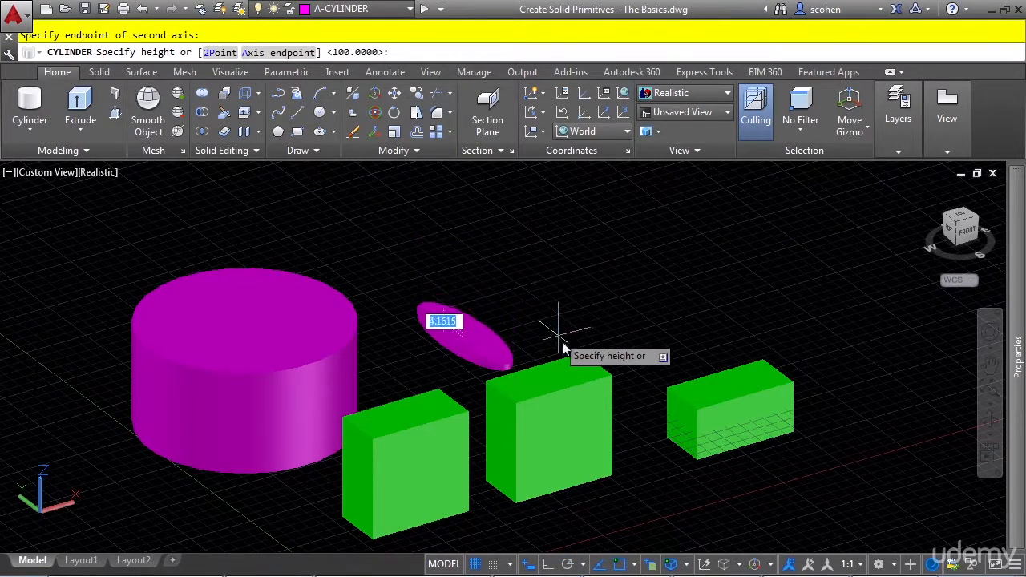
{"action": "left_click", "coordinate": [490, 211]}
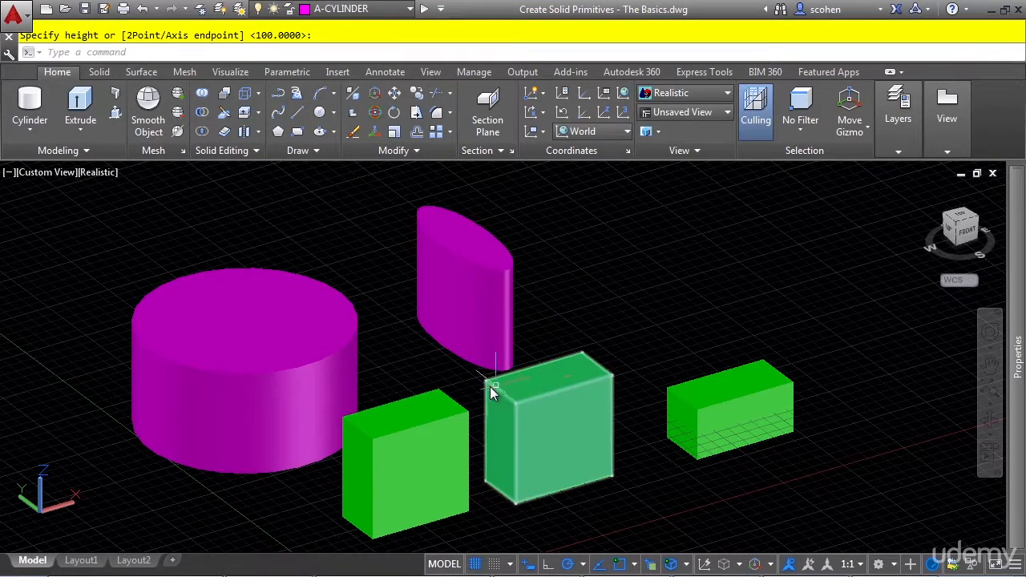
Make A-CONE the current layer and create a cone beyond the large cylinder with base radius 50 and height 50.
{"action": "left_click", "coordinate": [393, 9]}
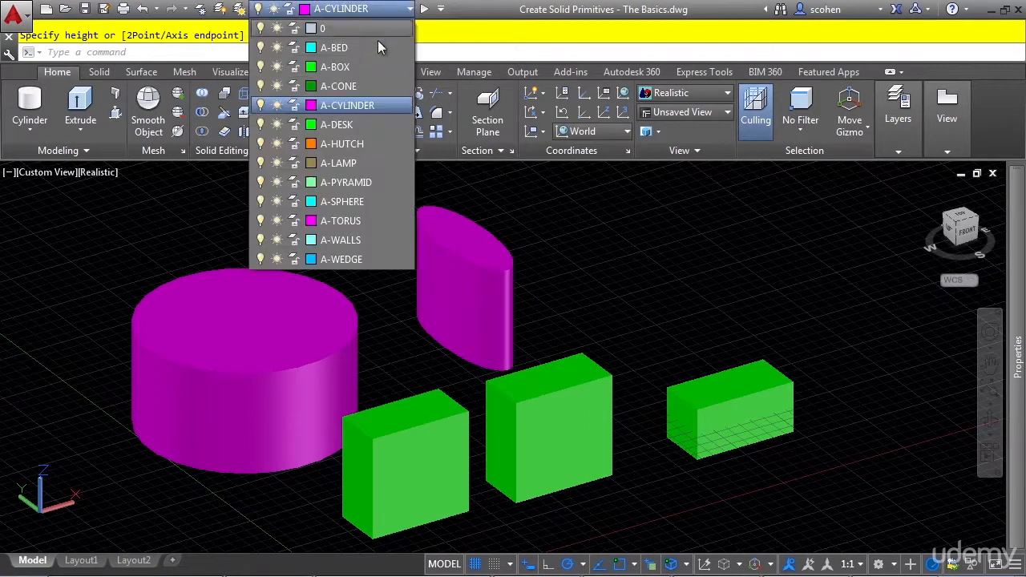
{"action": "left_click", "coordinate": [367, 86]}
{"action": "left_click", "coordinate": [25, 130]}
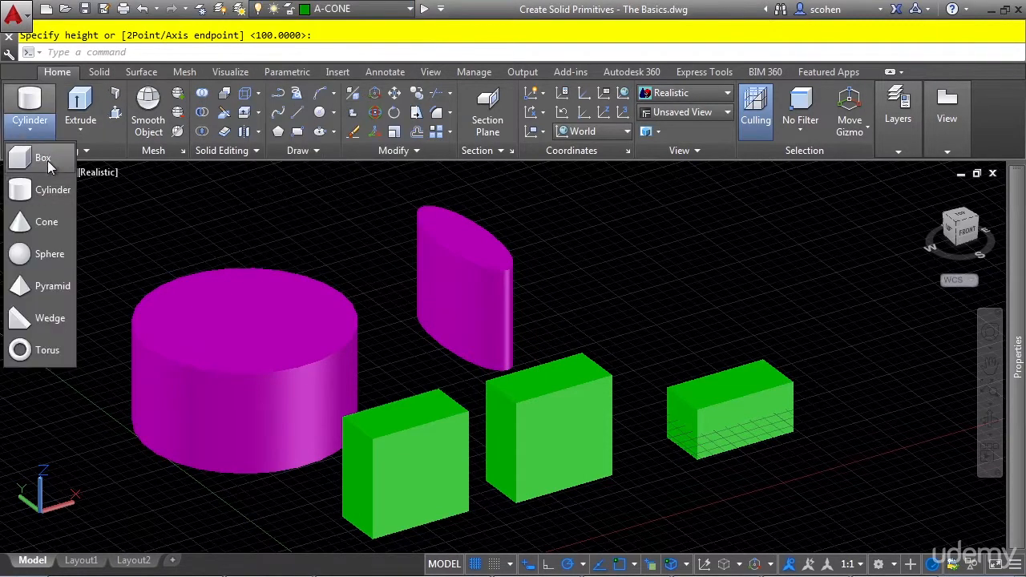
{"action": "left_click", "coordinate": [28, 222]}
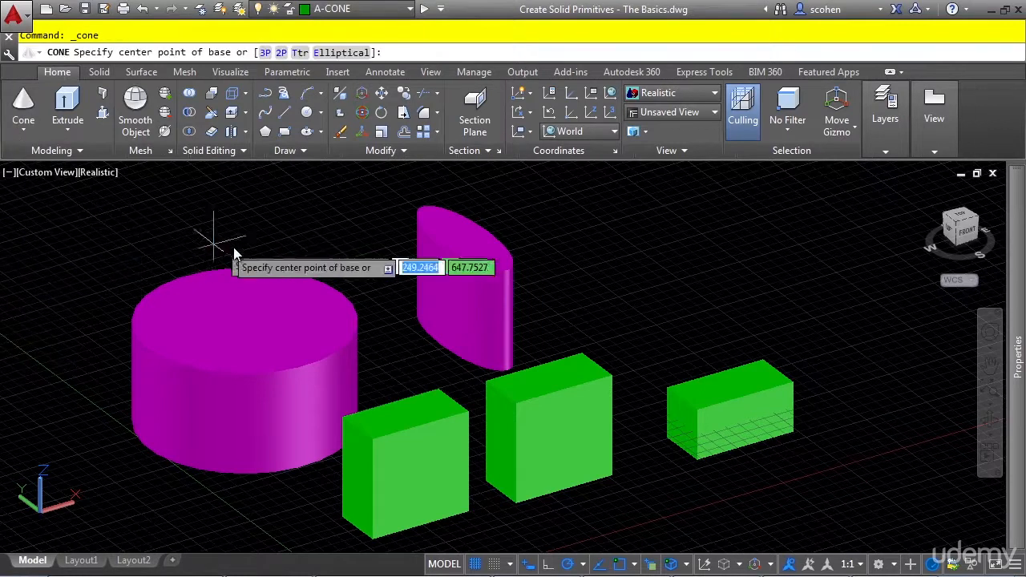
{"action": "middle_click_drag", "start_coordinate": [396, 290], "coordinate": [571, 401]}
{"action": "scroll", "coordinate": [536, 378], "scroll_direction": "down", "scroll_amount": 2}
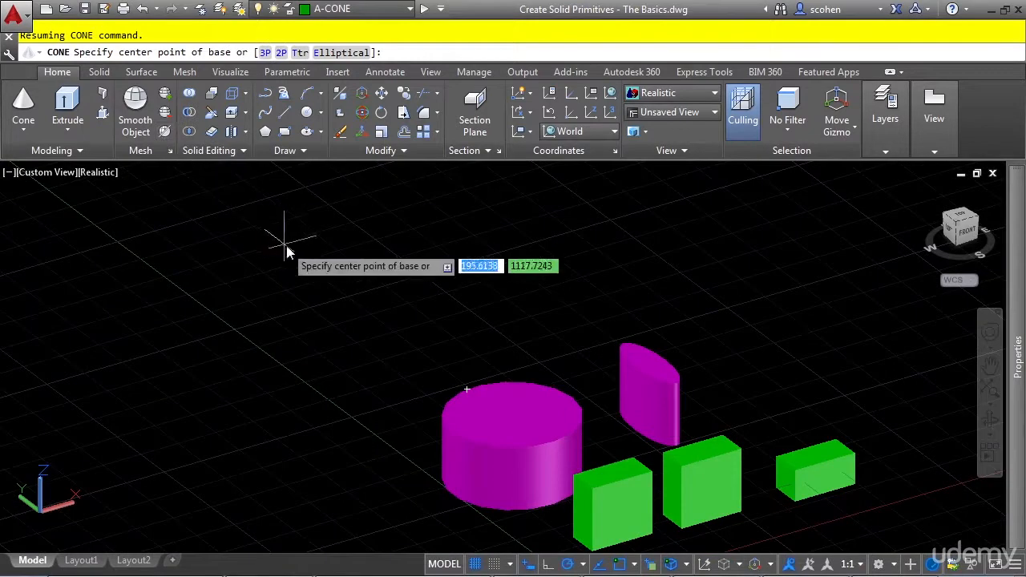
{"action": "left_click", "coordinate": [379, 375]}
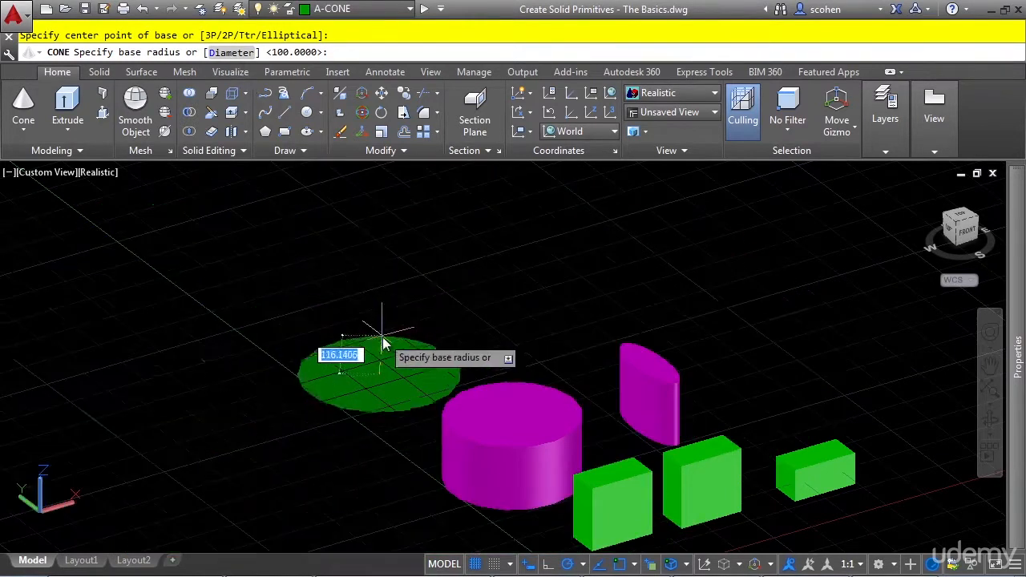
{"action": "type", "text": "50"}
{"action": "key", "text": "Return"}
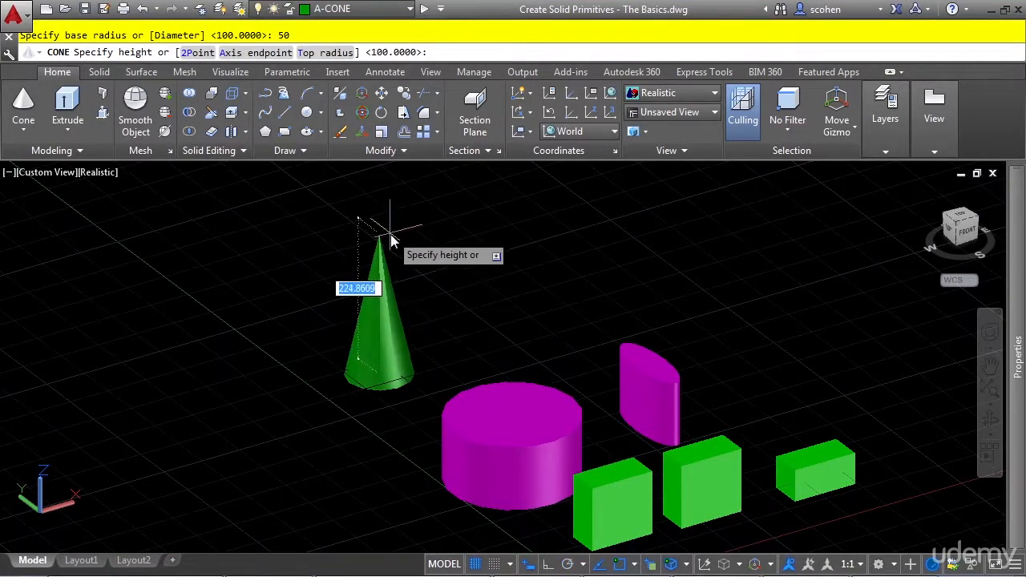
{"action": "type", "text": "50"}
{"action": "key", "text": "Return"}
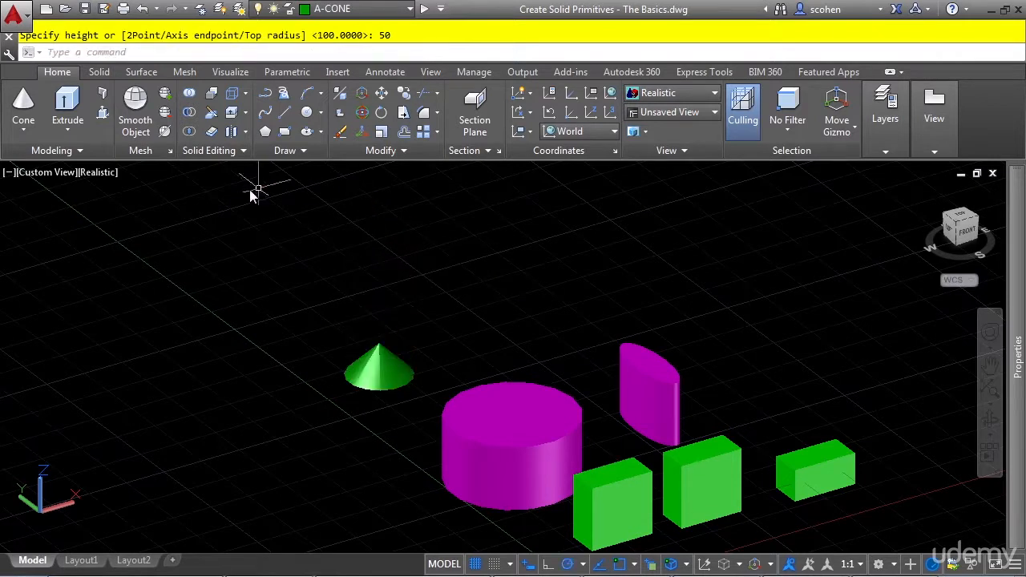
Start a second cone behind the large cylinder, beside the first cone, with a base radius of 50.
{"action": "key", "text": "Return"}
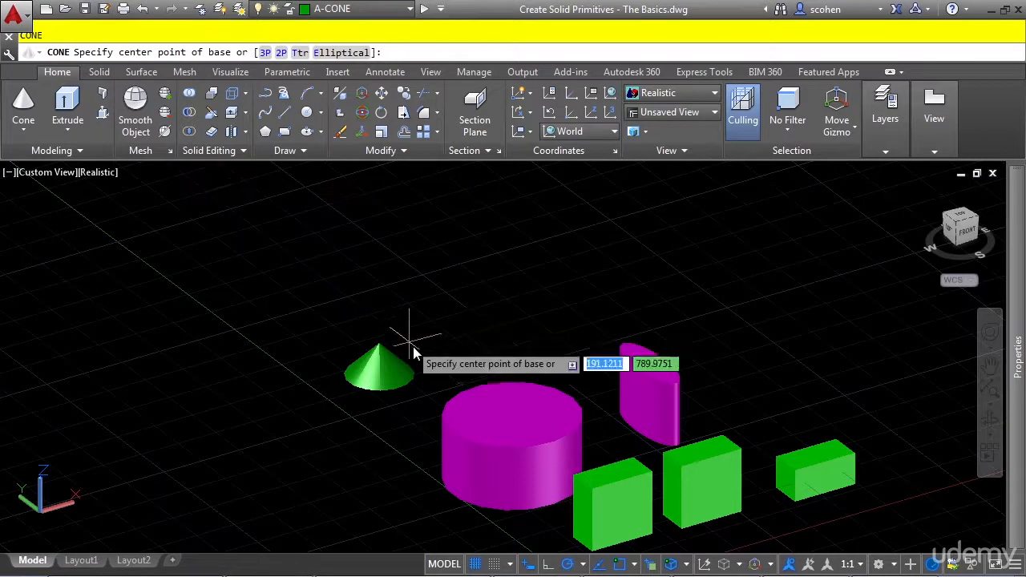
{"action": "scroll", "coordinate": [481, 313], "scroll_direction": "up", "scroll_amount": 2}
{"action": "left_click", "coordinate": [471, 356]}
{"action": "type", "text": "50"}
{"action": "key", "text": "Return"}
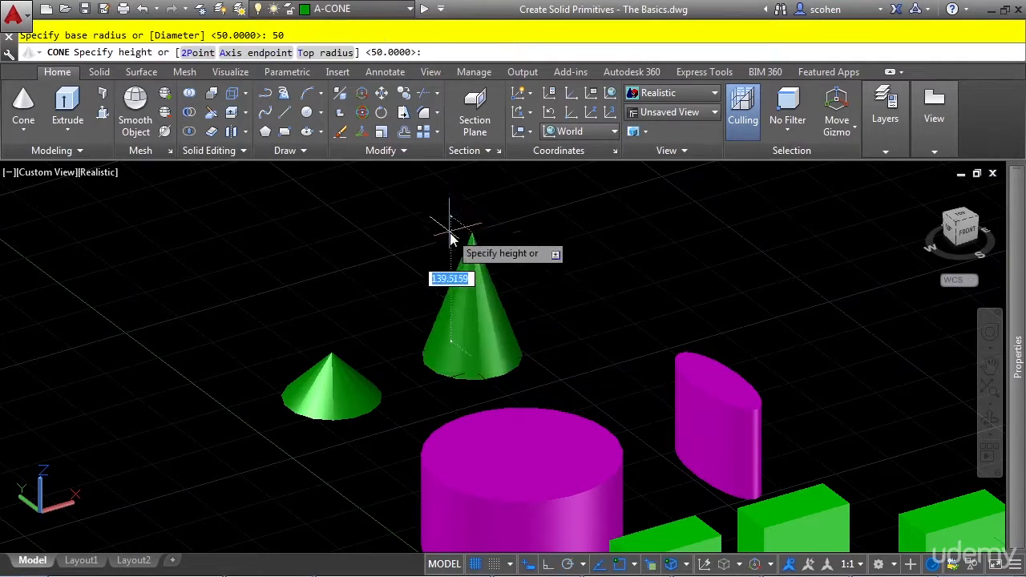
Truncate the second cone with a top radius of 25 and give it a height of 100.
{"action": "left_click", "coordinate": [325, 54]}
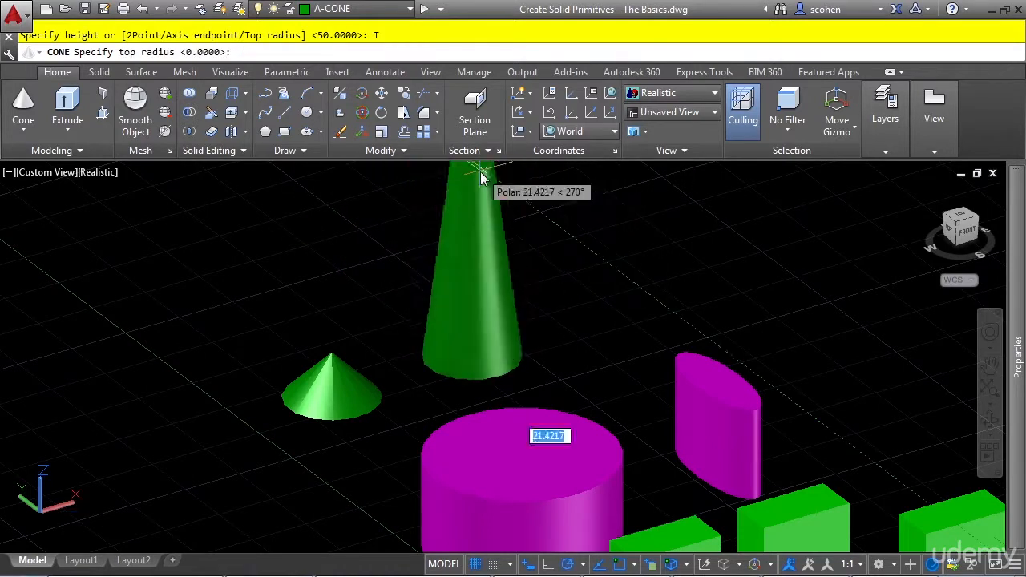
{"action": "middle_click_drag", "start_coordinate": [481, 184], "coordinate": [477, 316]}
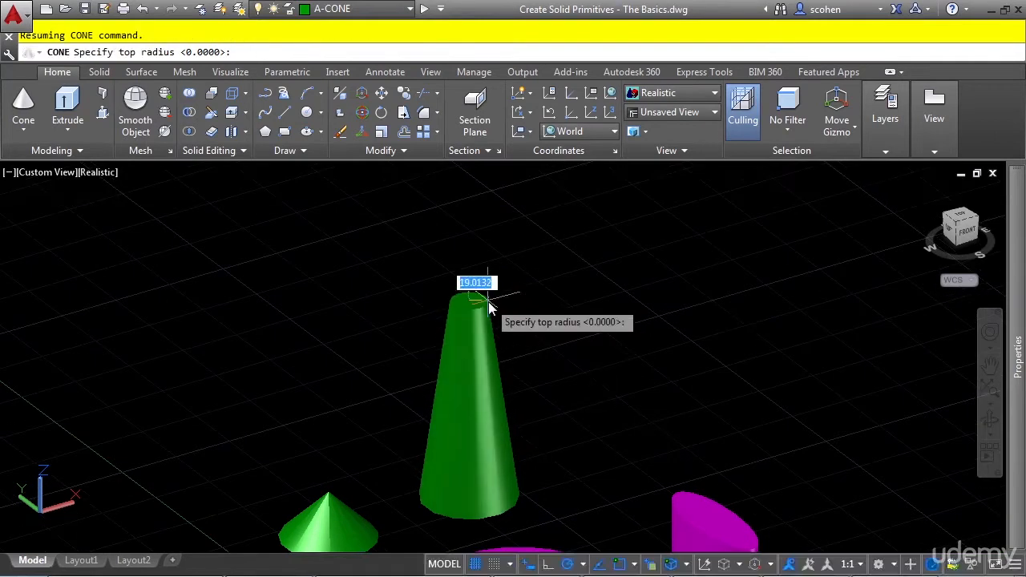
{"action": "type", "text": "25"}
{"action": "key", "text": "Return"}
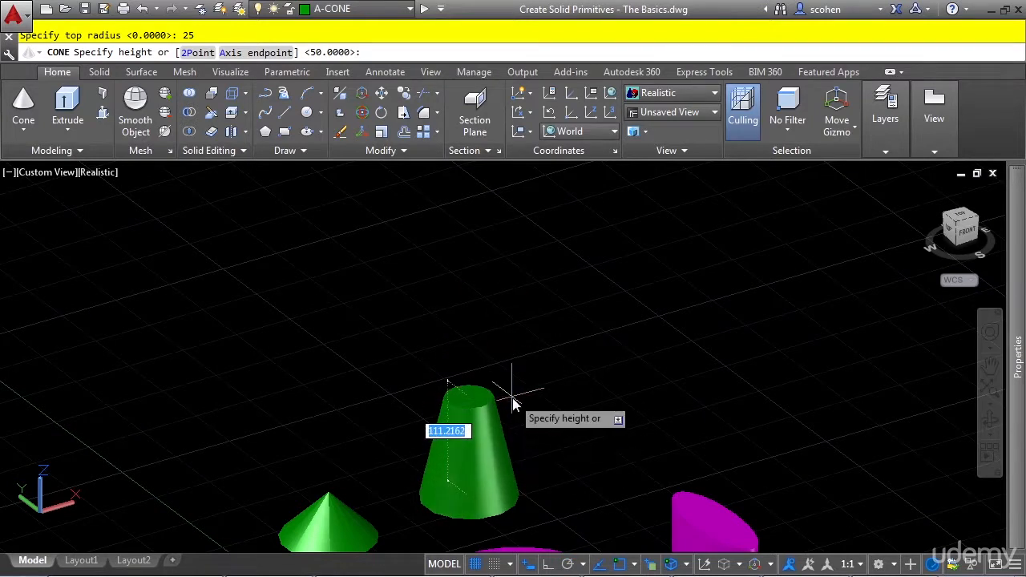
{"action": "type", "text": "100"}
{"action": "key", "text": "Return"}
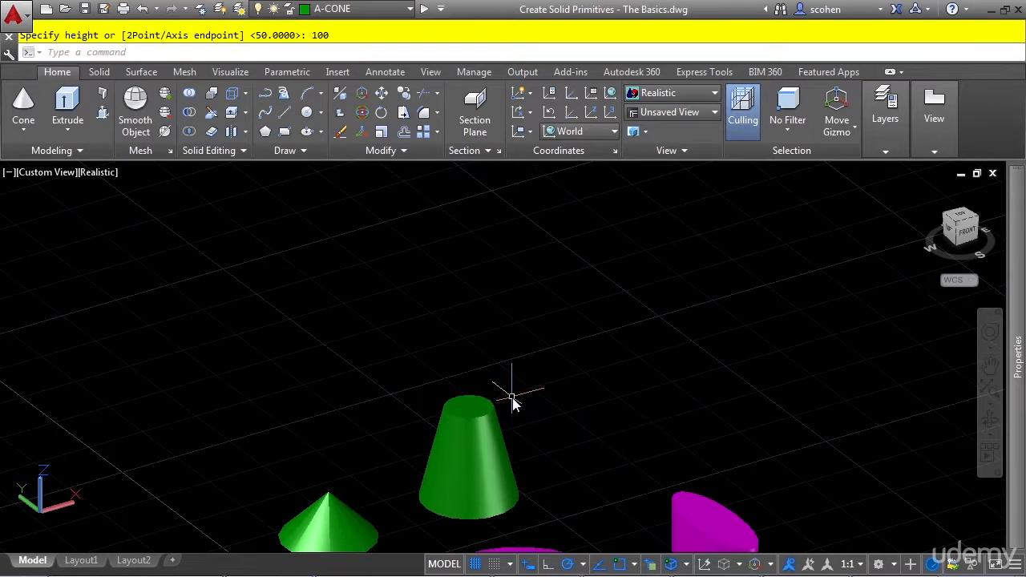
Make A-SPHERE the current layer and create a sphere of radius 50 beyond the small pointed cone.
{"action": "left_click", "coordinate": [382, 10]}
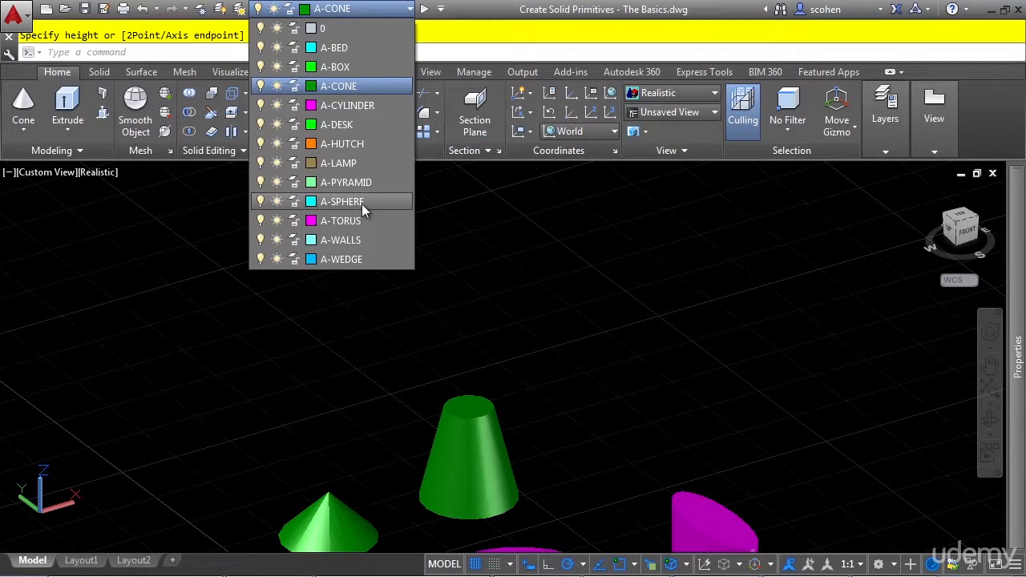
{"action": "left_click", "coordinate": [362, 203]}
{"action": "left_click", "coordinate": [29, 135]}
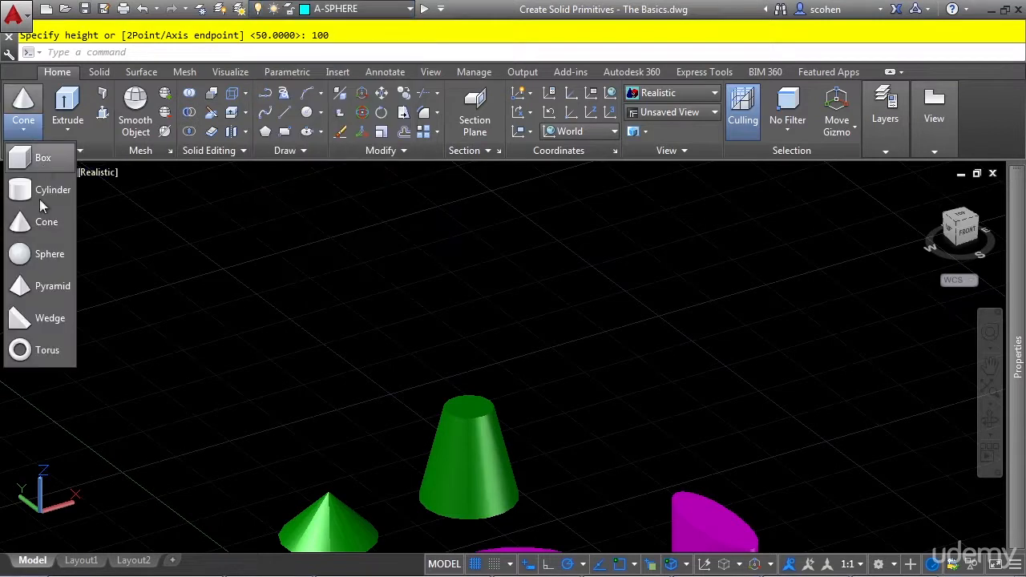
{"action": "left_click", "coordinate": [46, 255]}
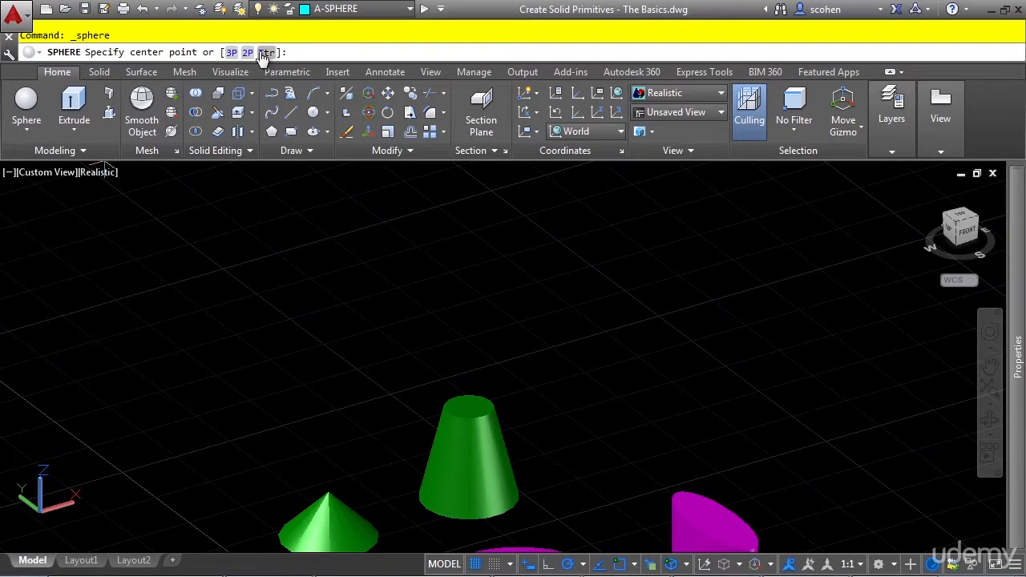
{"action": "middle_click_drag", "start_coordinate": [278, 397], "coordinate": [406, 409]}
{"action": "left_click", "coordinate": [360, 447]}
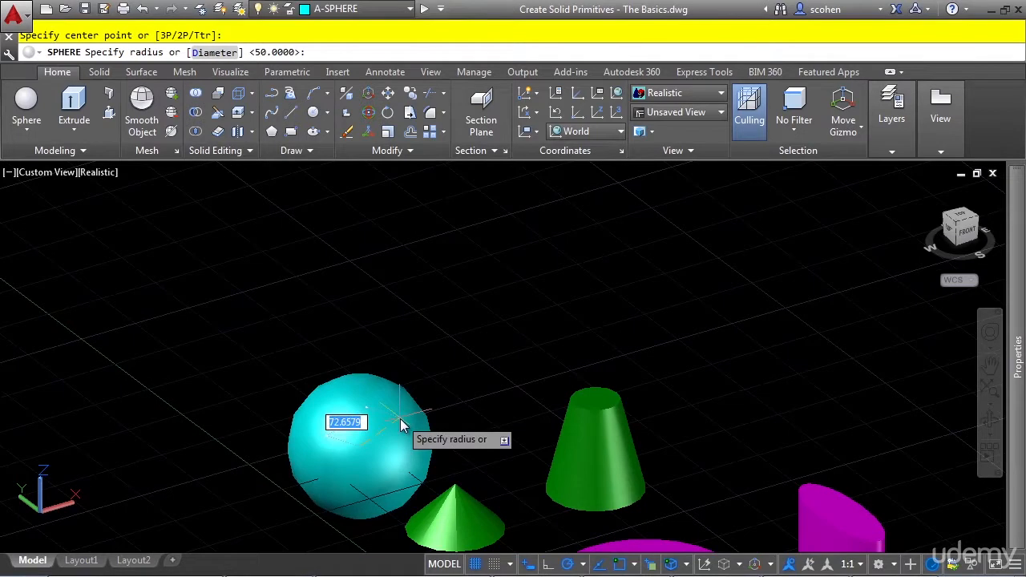
{"action": "type", "text": "50"}
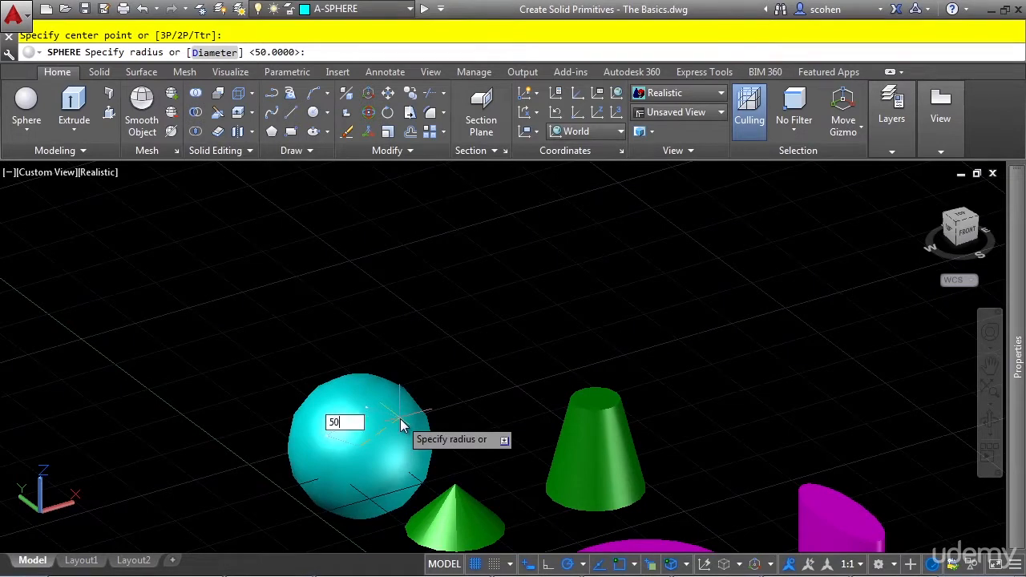
{"action": "key", "text": "Return"}
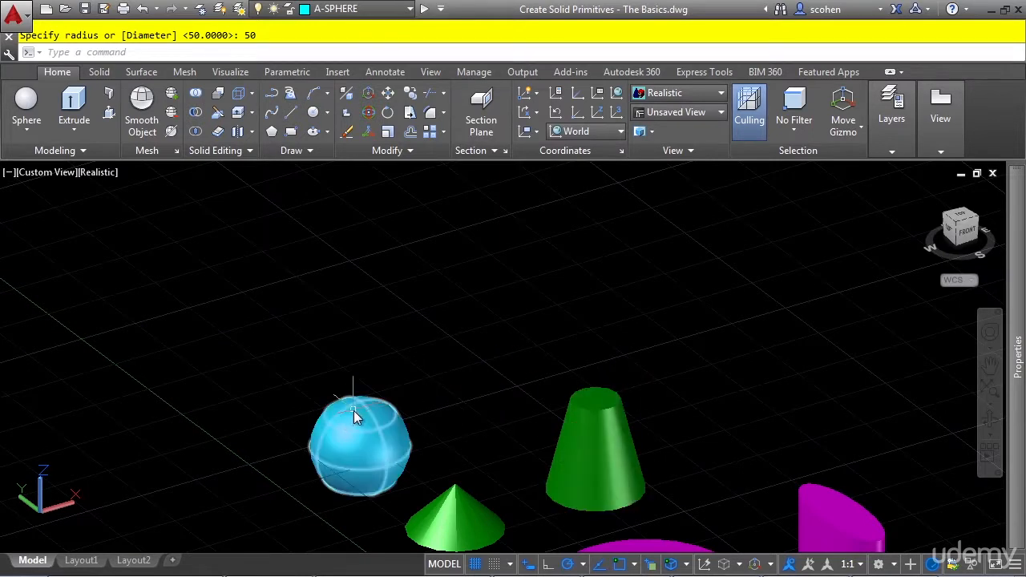
Make A-PYRAMID the current layer and create a four-sided pyramid beyond the sphere with base radius 50 and height 30.
{"action": "left_click", "coordinate": [376, 12]}
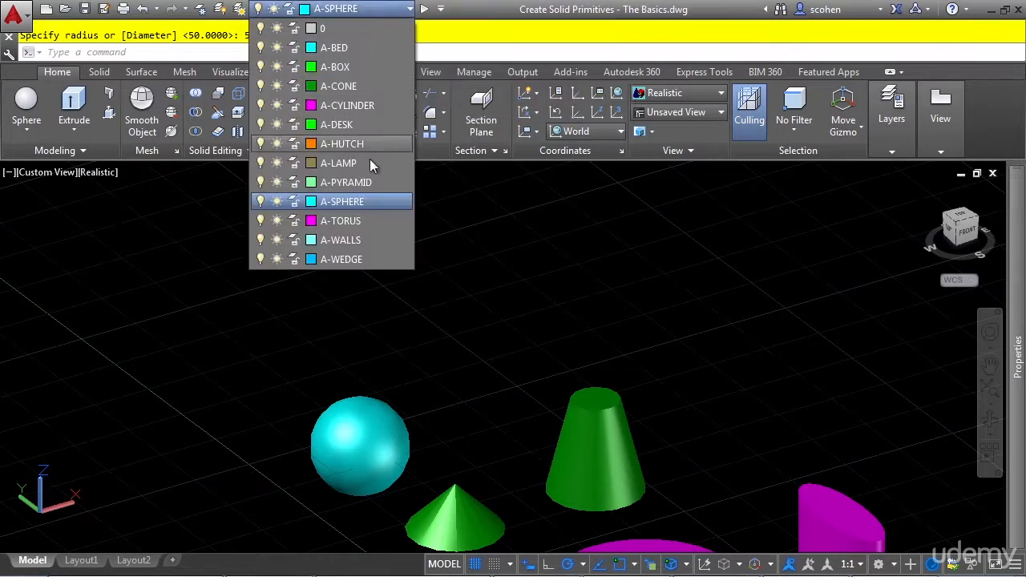
{"action": "left_click", "coordinate": [358, 183]}
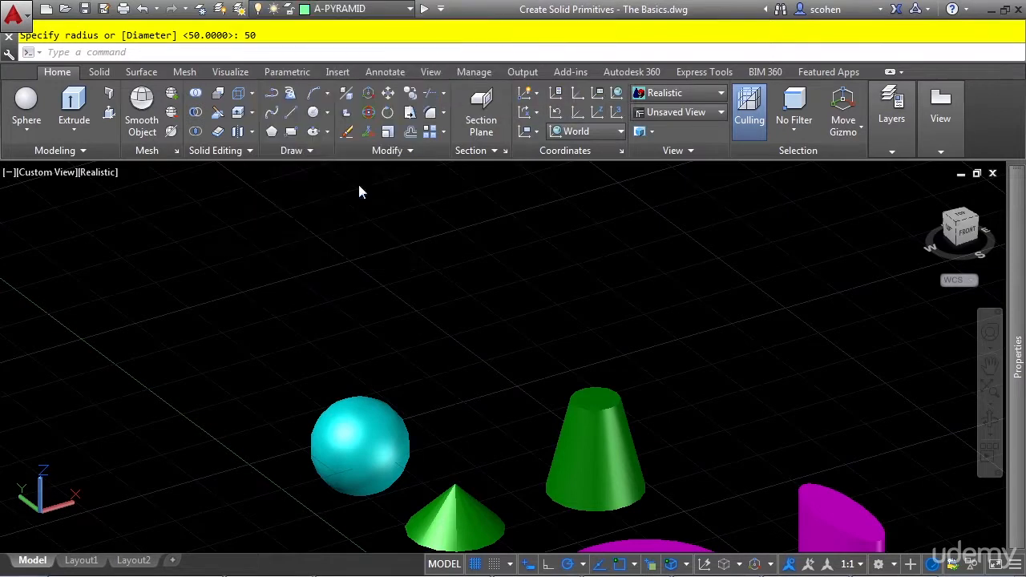
{"action": "left_click", "coordinate": [26, 130]}
{"action": "left_click", "coordinate": [49, 286]}
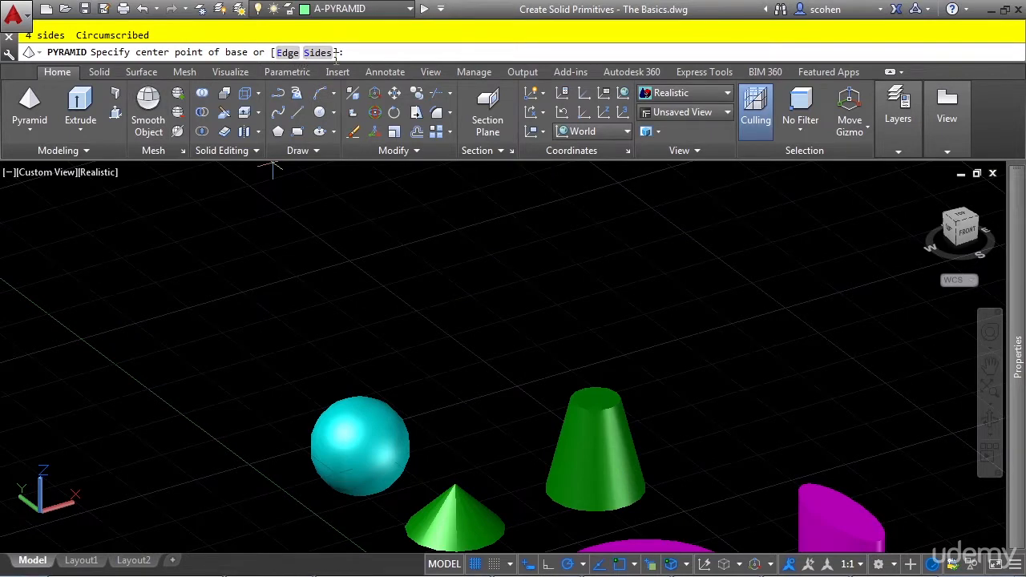
{"action": "left_click", "coordinate": [264, 369]}
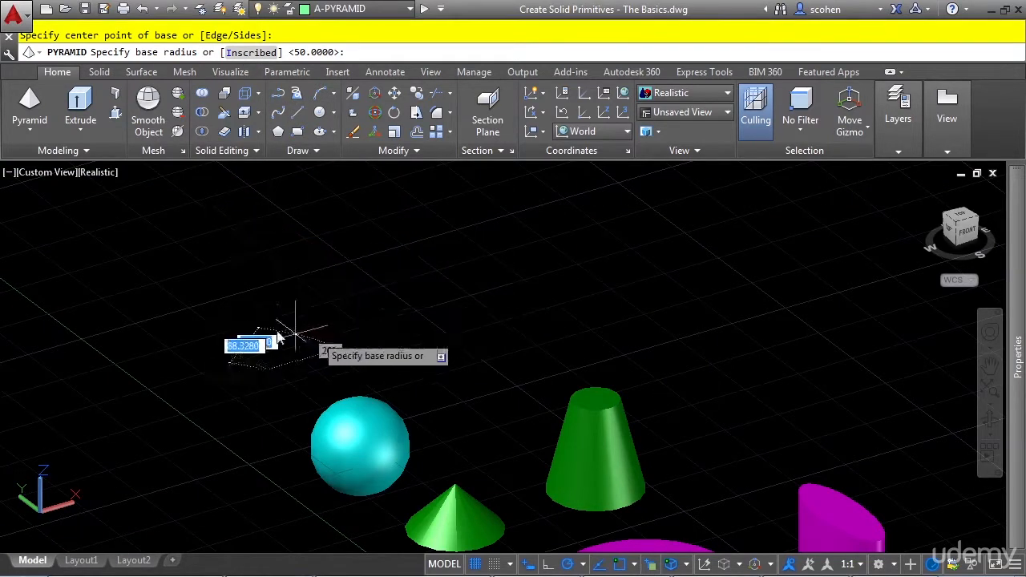
{"action": "scroll", "coordinate": [314, 344], "scroll_direction": "up", "scroll_amount": 1}
{"action": "scroll", "coordinate": [319, 371], "scroll_direction": "down", "scroll_amount": 2}
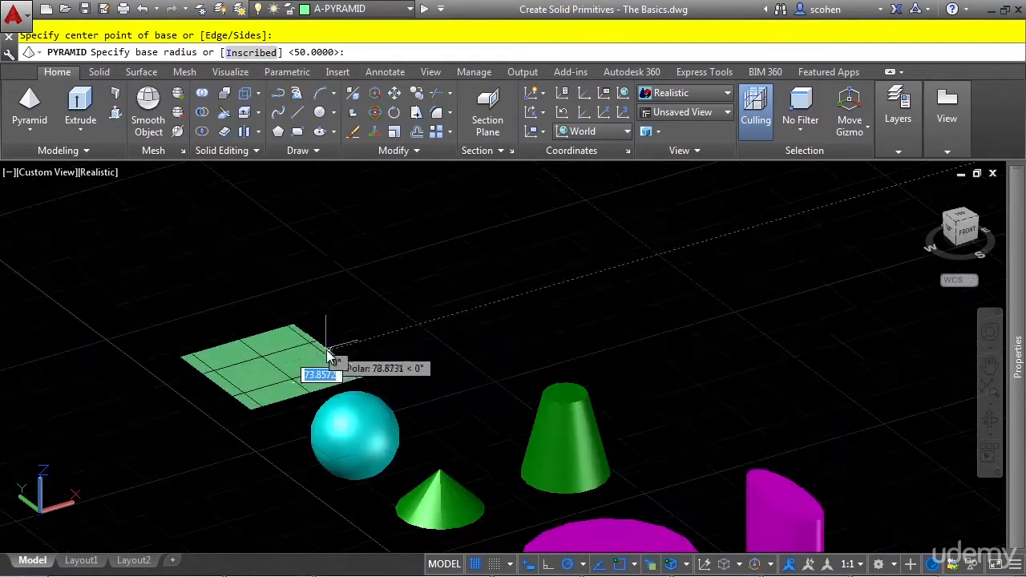
{"action": "type", "text": "50"}
{"action": "key", "text": "Return"}
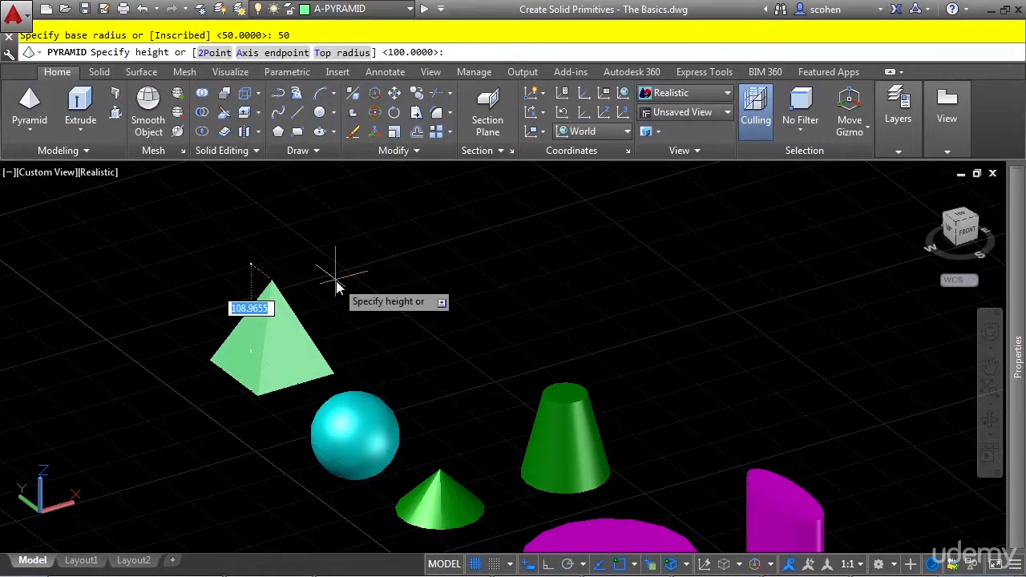
{"action": "type", "text": "30"}
{"action": "key", "text": "Return"}
{"action": "key", "text": "Return"}
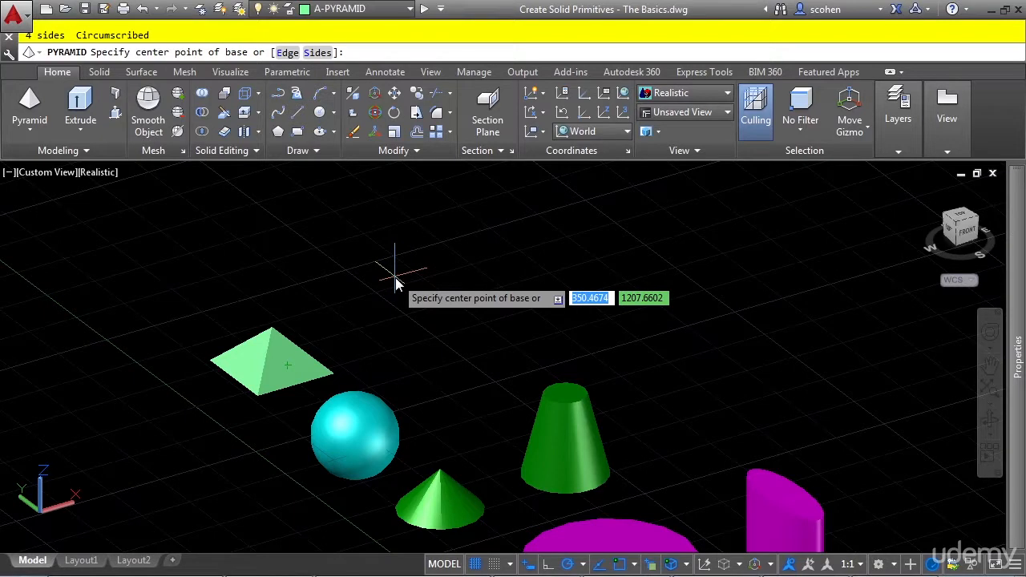
Start a nine-sided pyramid beside the four-sided one, defining its base by an edge length of 50.
{"action": "type", "text": "s"}
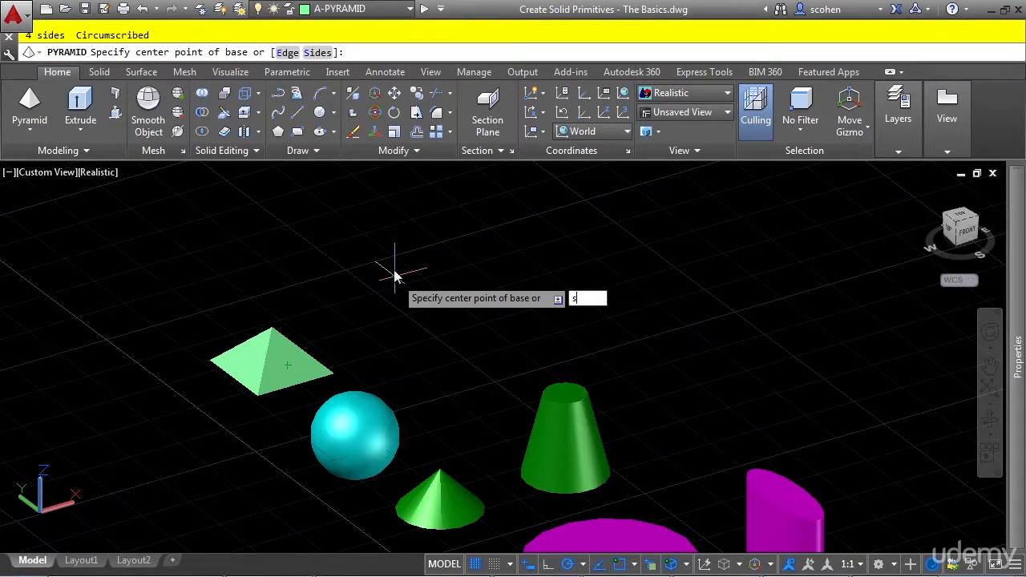
{"action": "key", "text": "Return"}
{"action": "type", "text": "9"}
{"action": "key", "text": "Return"}
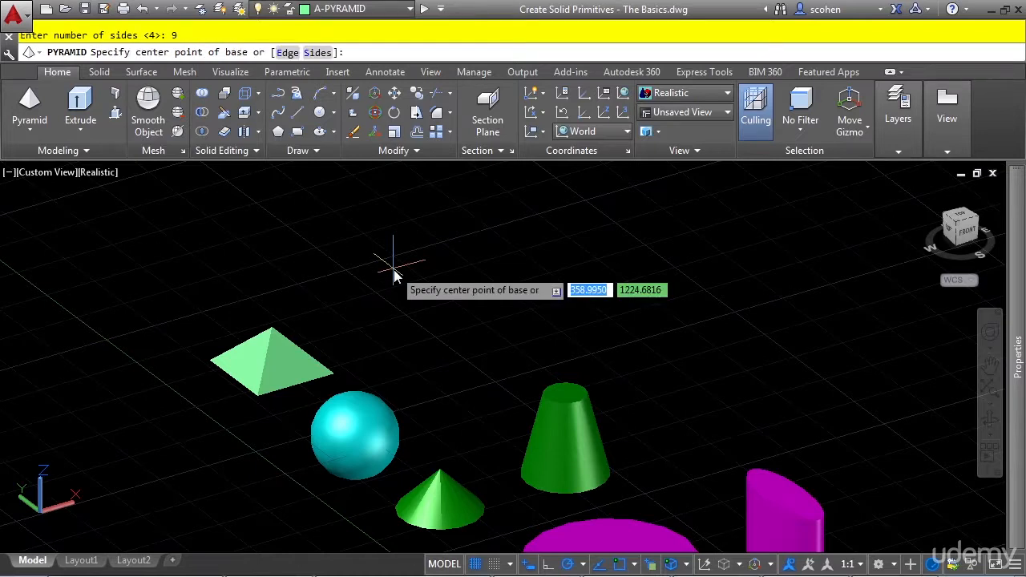
{"action": "left_click", "coordinate": [287, 52]}
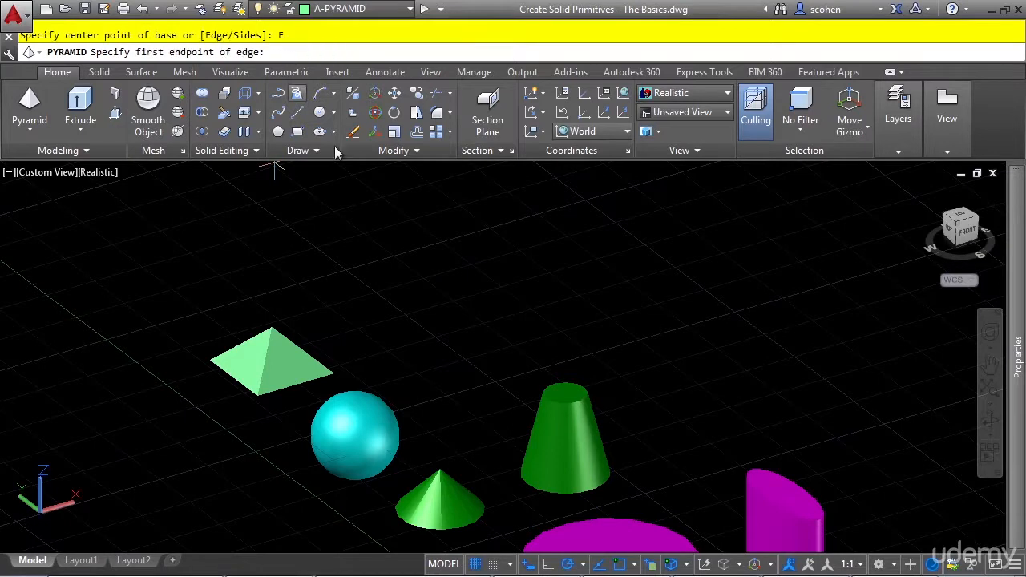
{"action": "left_click", "coordinate": [385, 350]}
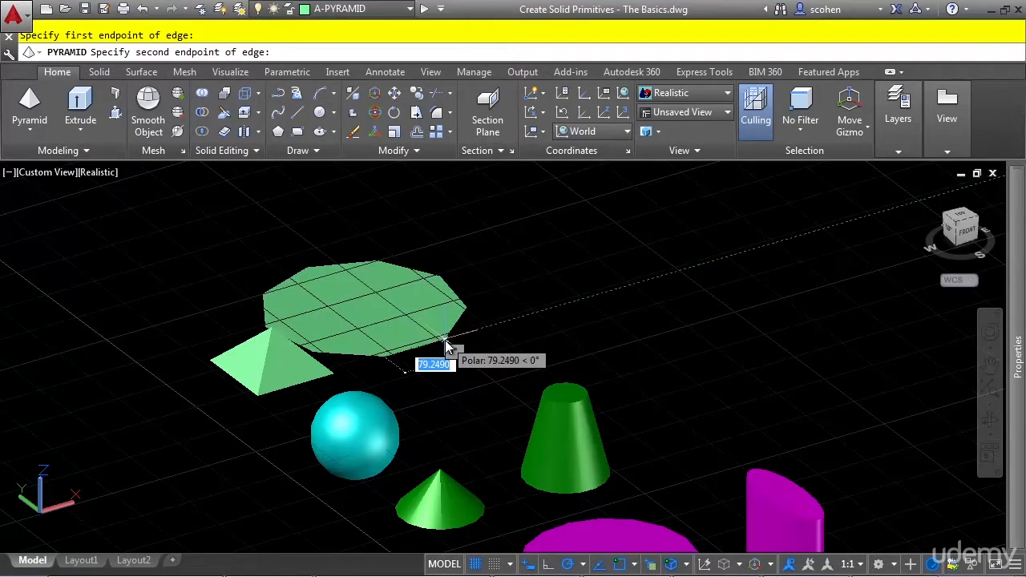
{"action": "type", "text": "50"}
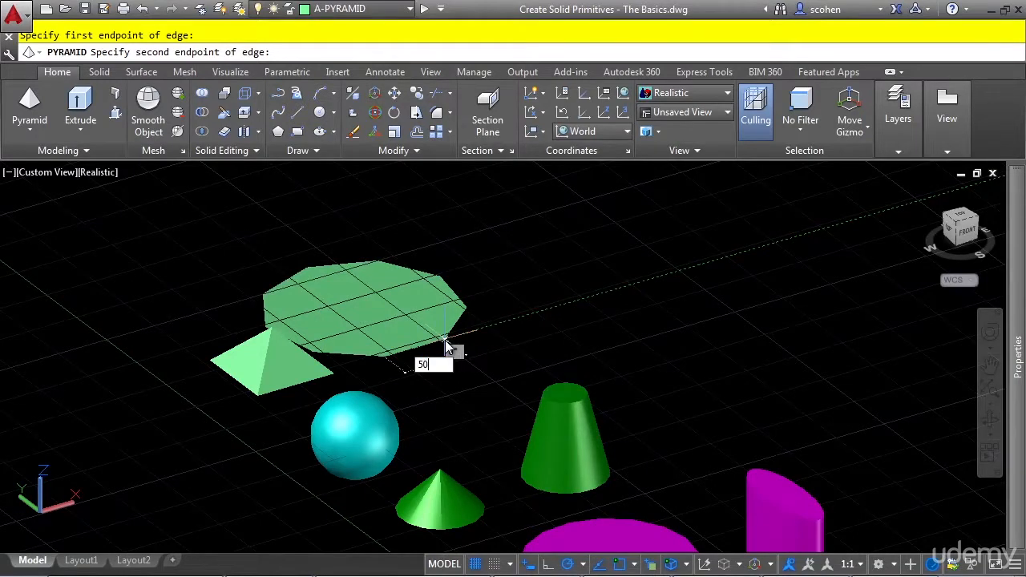
{"action": "key", "text": "Return"}
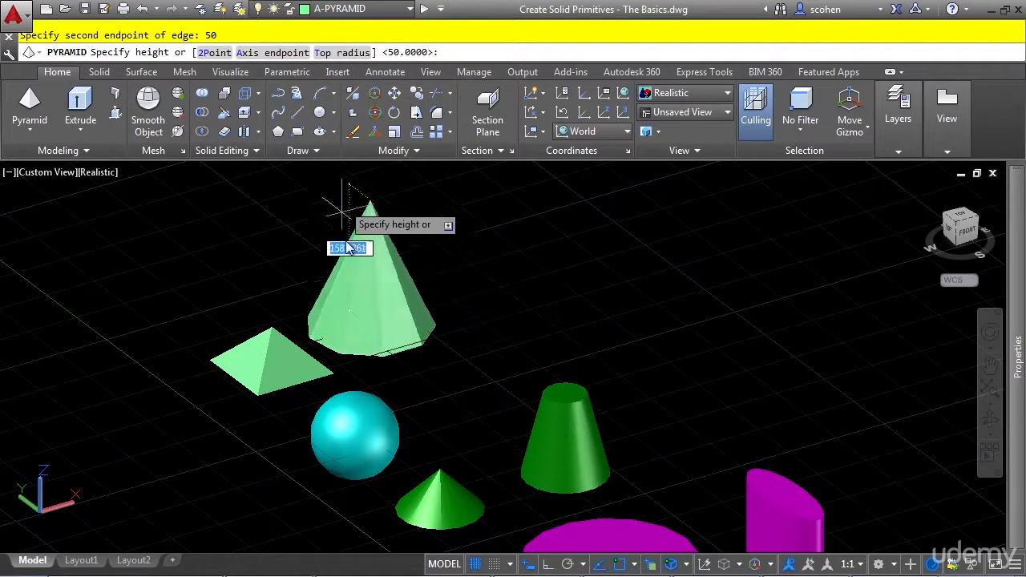
Truncate the nine-sided pyramid with a top radius of 10 and pick its height at the top of the truncated cone.
{"action": "left_click", "coordinate": [348, 55]}
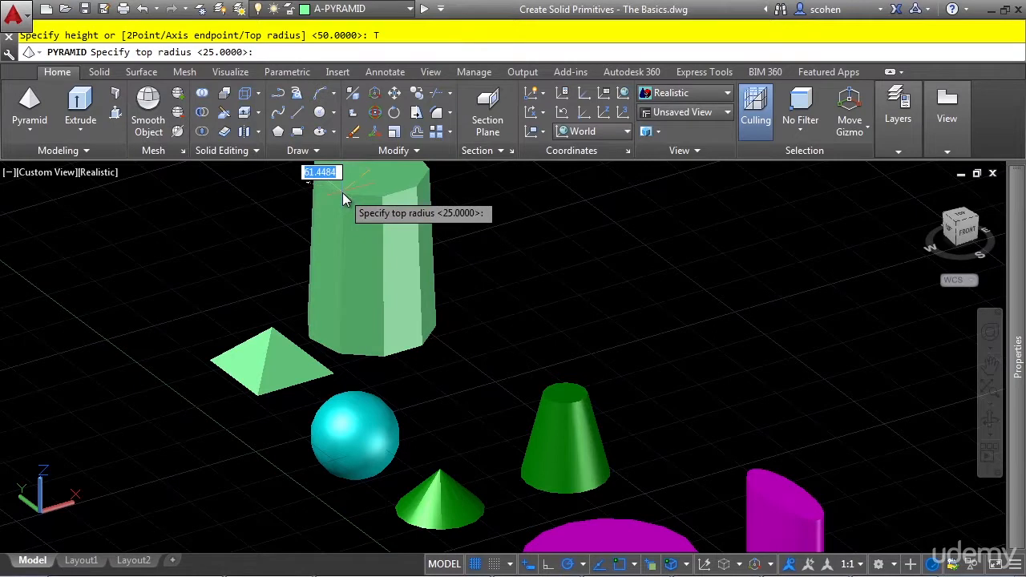
{"action": "type", "text": "10"}
{"action": "key", "text": "Return"}
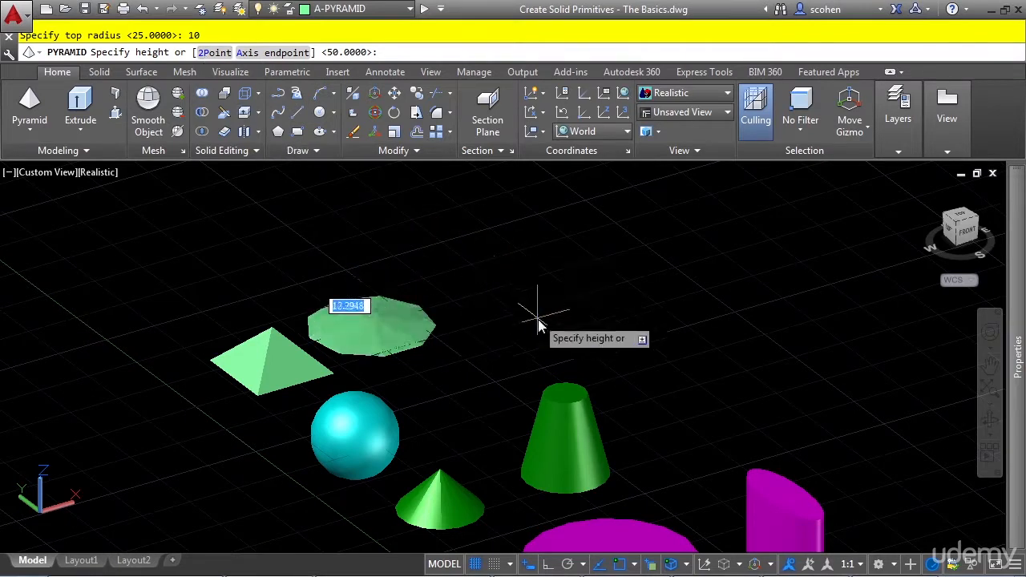
{"action": "left_click", "coordinate": [558, 392]}
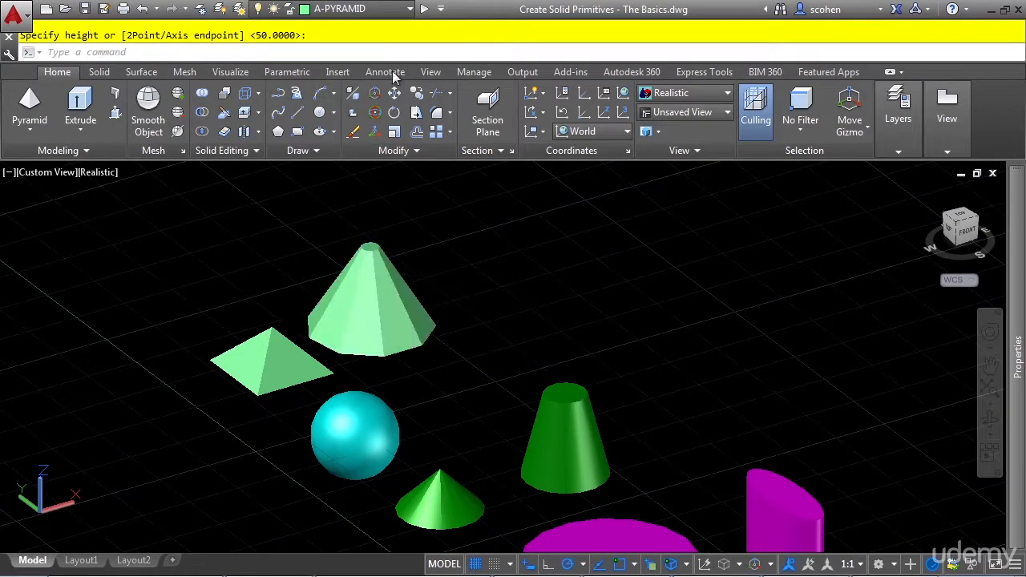
Make A-WEDGE the current layer and create a corner-based wedge 200 by 100 and 50 high beyond the four-sided pyramid.
{"action": "left_click", "coordinate": [377, 8]}
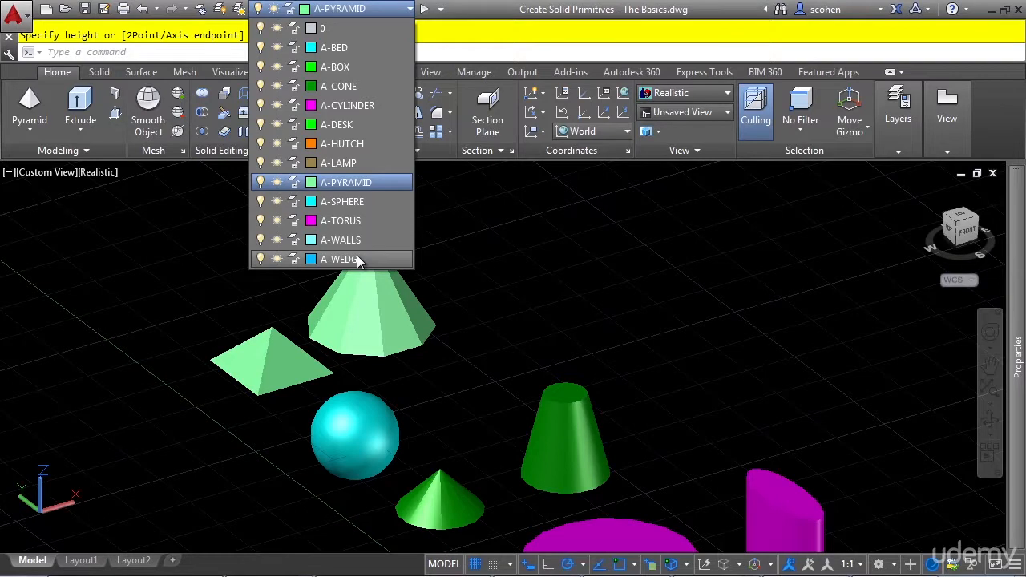
{"action": "left_click", "coordinate": [357, 259]}
{"action": "left_click", "coordinate": [34, 134]}
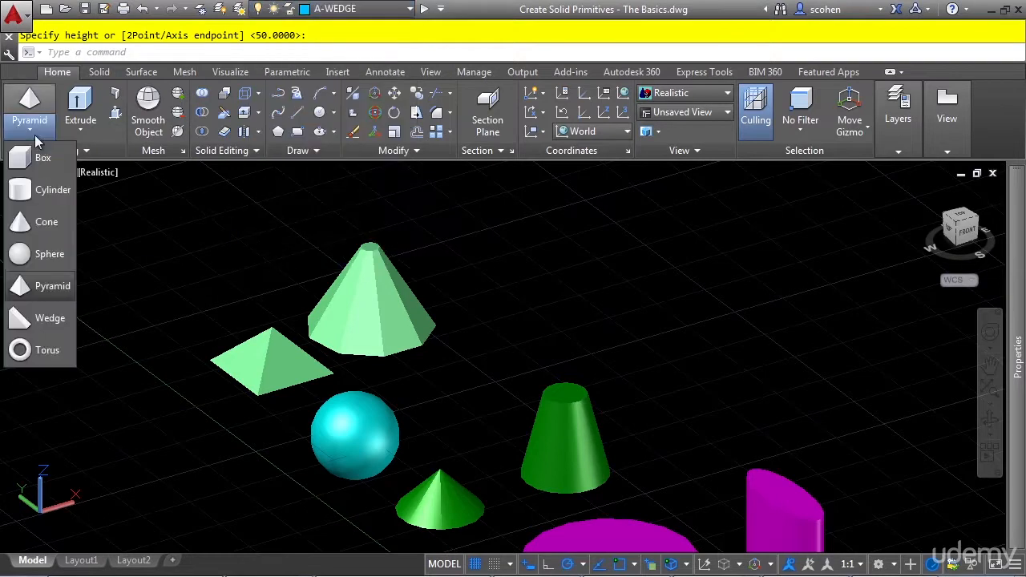
{"action": "left_click", "coordinate": [65, 317]}
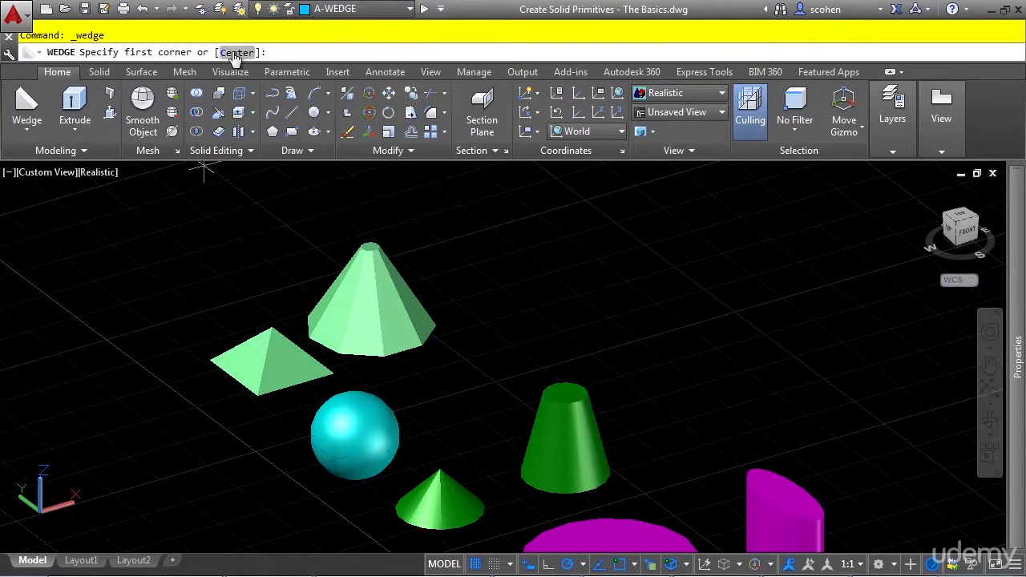
{"action": "middle_click_drag", "start_coordinate": [293, 332], "coordinate": [404, 449]}
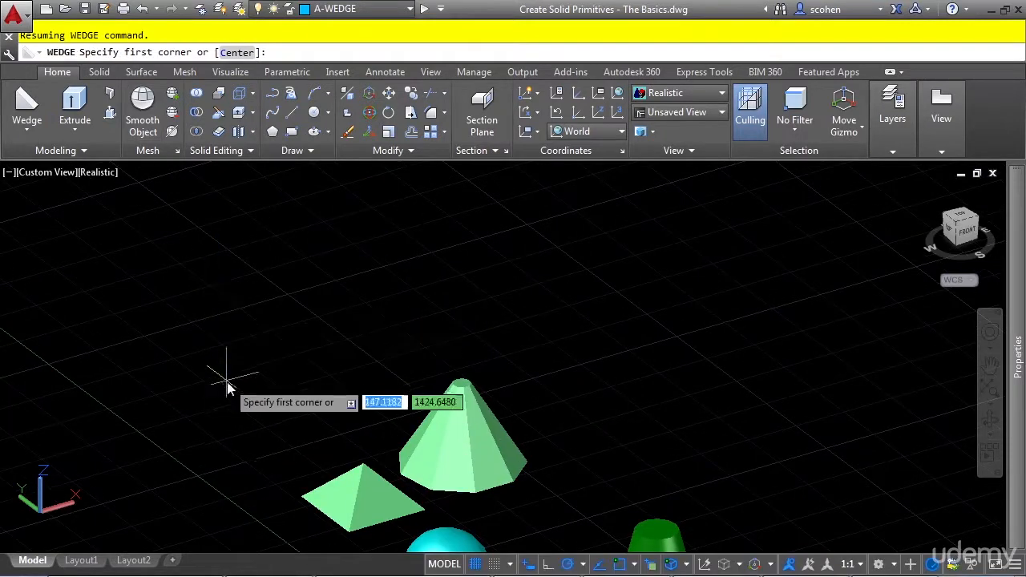
{"action": "left_click", "coordinate": [199, 441]}
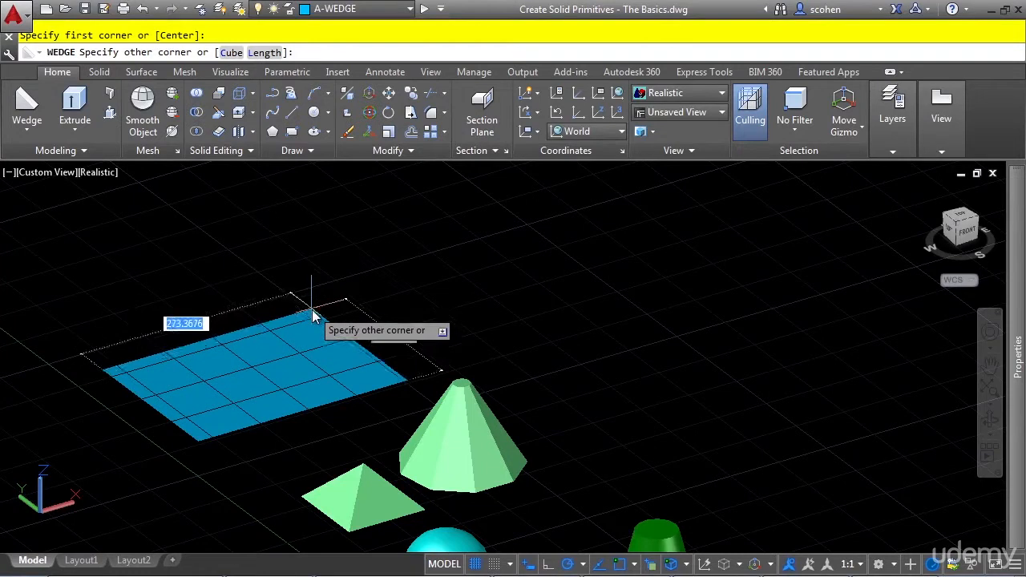
{"action": "type", "text": "200"}
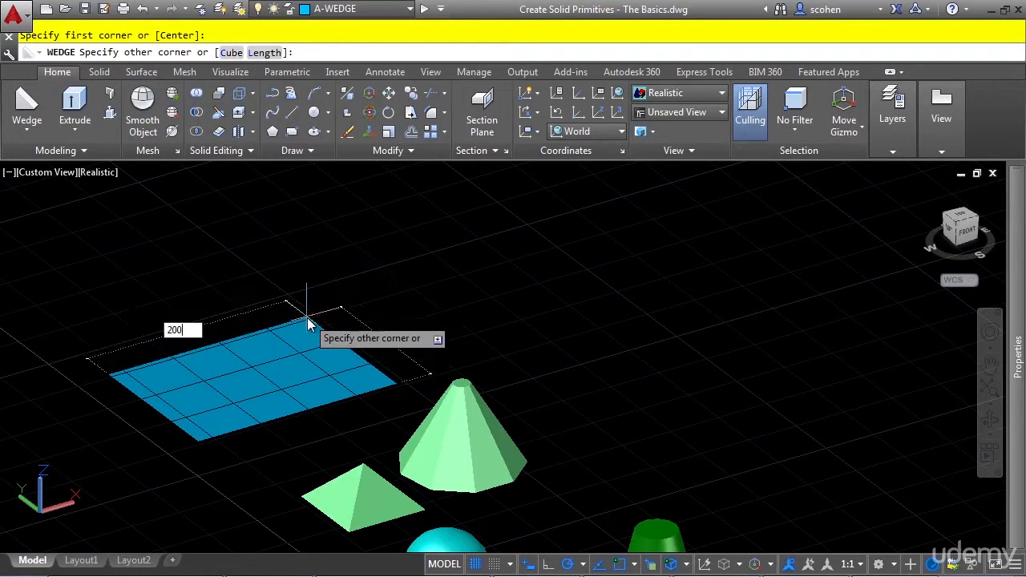
{"action": "key", "text": "Tab"}
{"action": "type", "text": "100"}
{"action": "key", "text": "Return"}
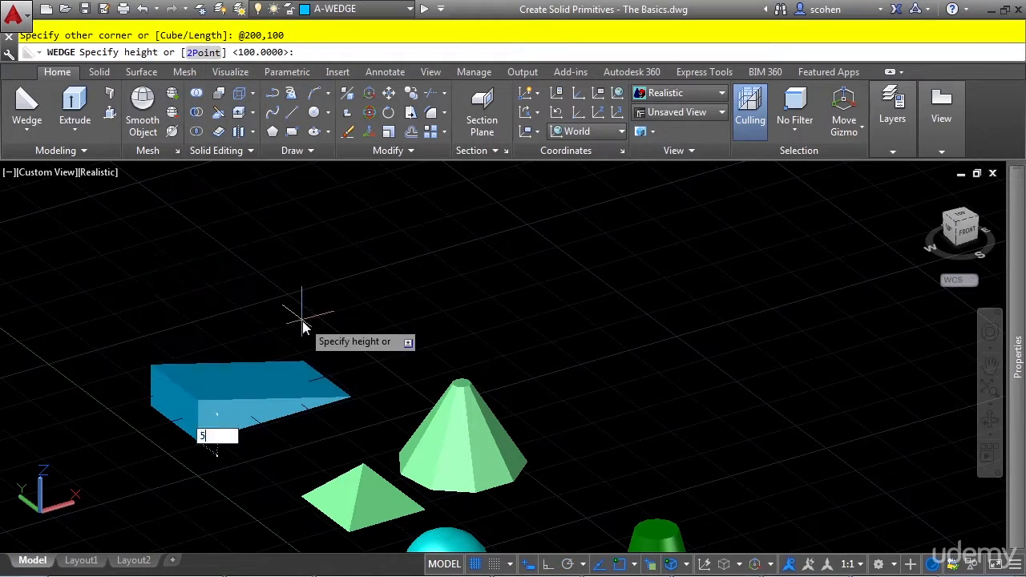
{"action": "type", "text": "50"}
{"action": "key", "text": "Return"}
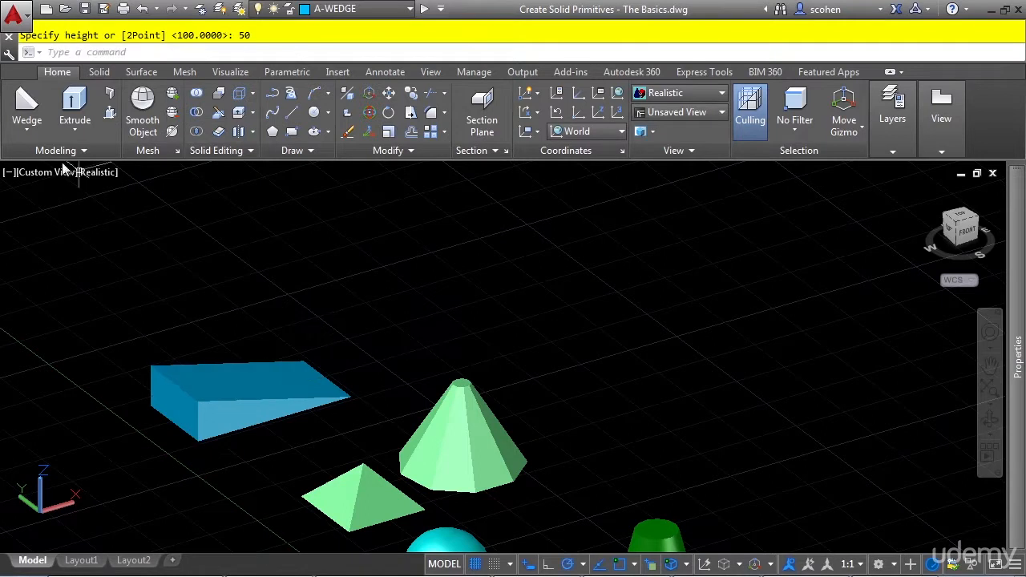
Create a second wedge from its center beyond the nine-sided pyramid, with a corner offset of 50,100 and a height of 50.
{"action": "left_click", "coordinate": [32, 104]}
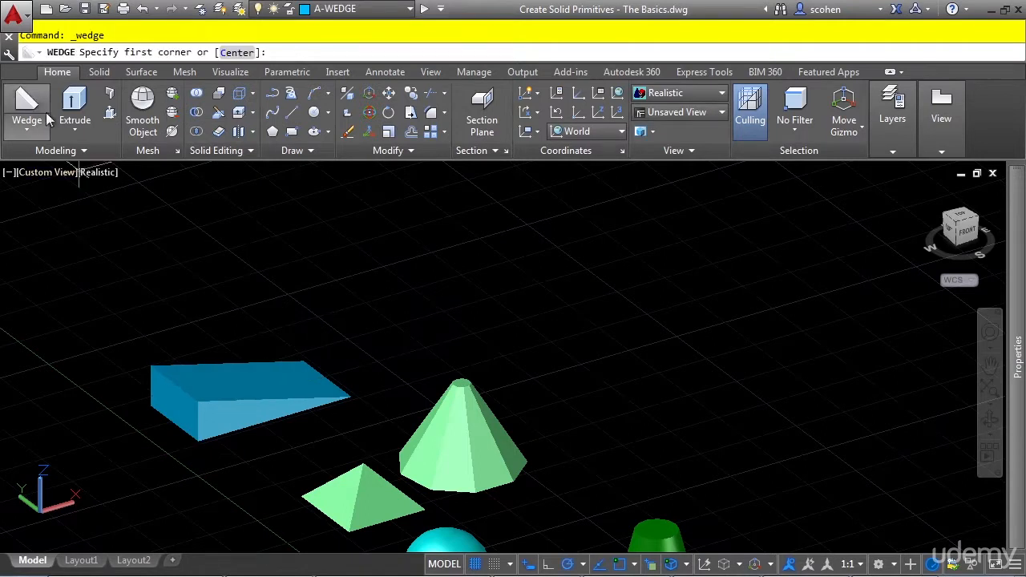
{"action": "left_click", "coordinate": [236, 53]}
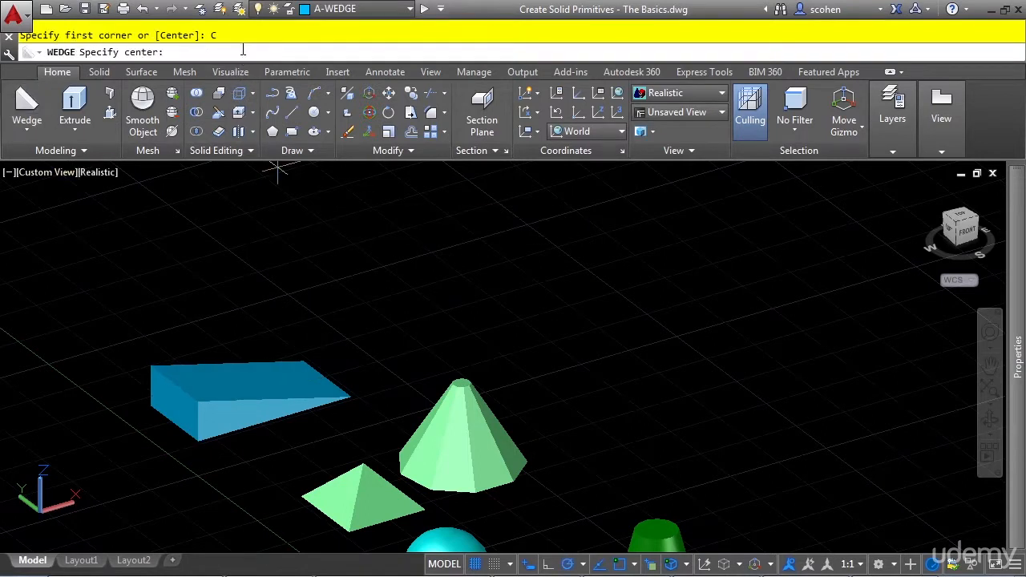
{"action": "left_click", "coordinate": [437, 346]}
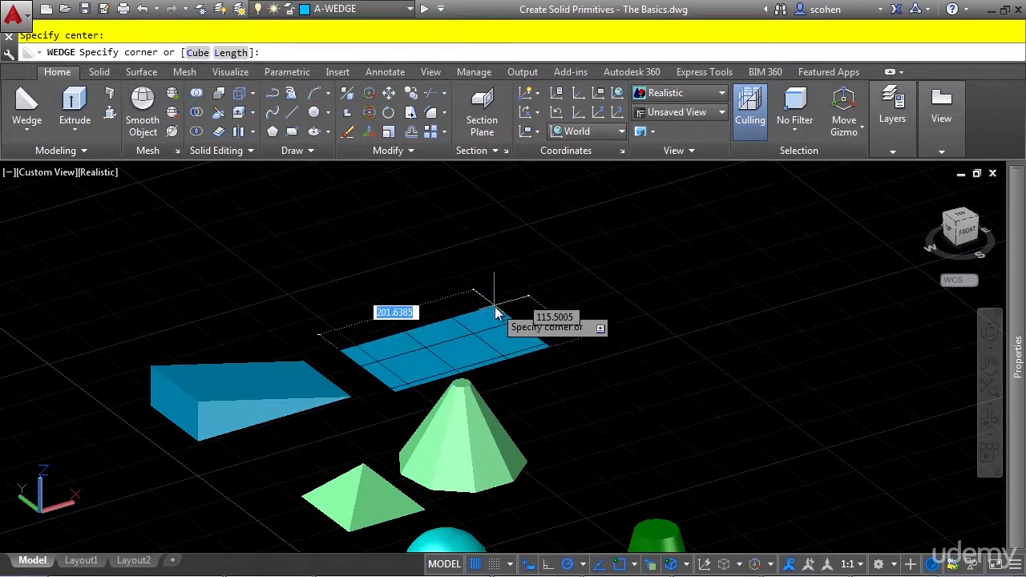
{"action": "type", "text": "50"}
{"action": "key", "text": "Tab"}
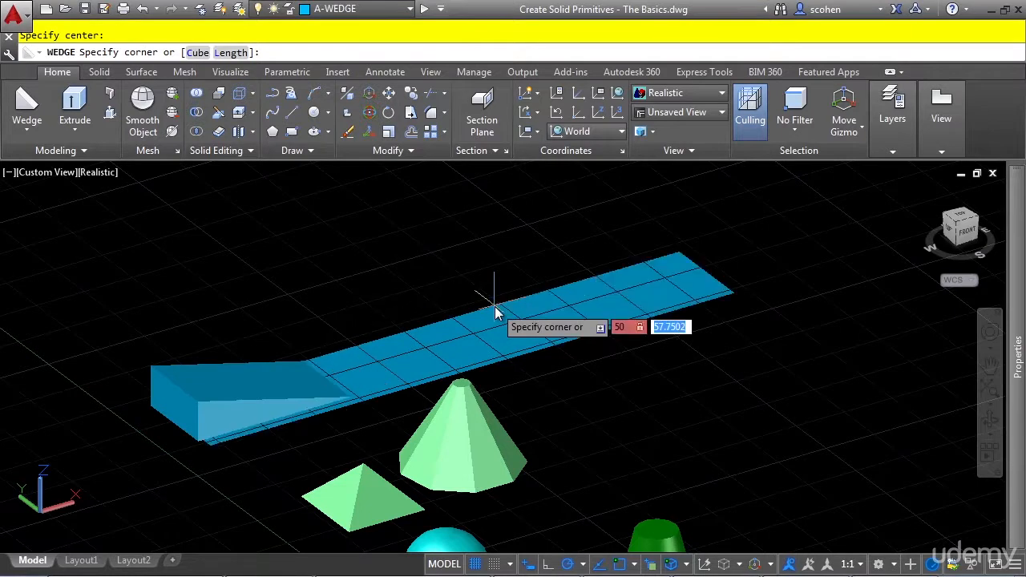
{"action": "type", "text": "100"}
{"action": "key", "text": "Return"}
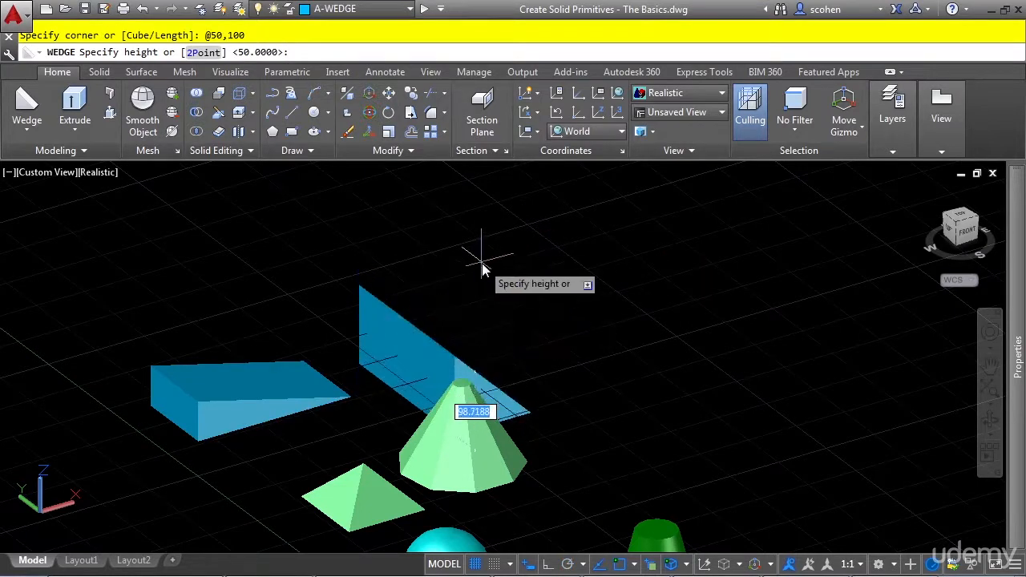
{"action": "key", "text": "Return"}
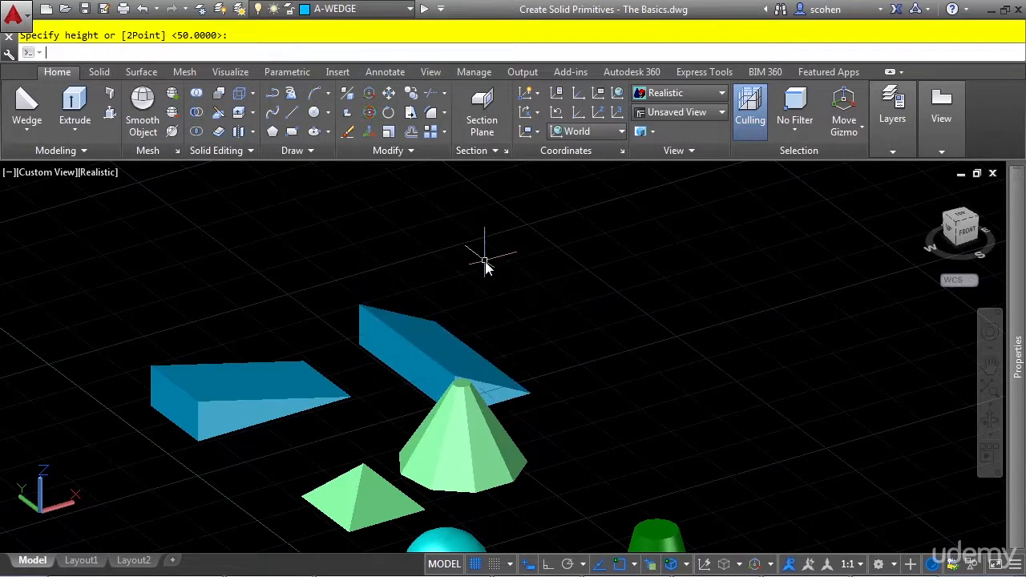
Make A-TORUS the current layer and start a torus beyond the wedges with a radius of 50.
{"action": "scroll", "coordinate": [585, 381], "scroll_direction": "down", "scroll_amount": 2}
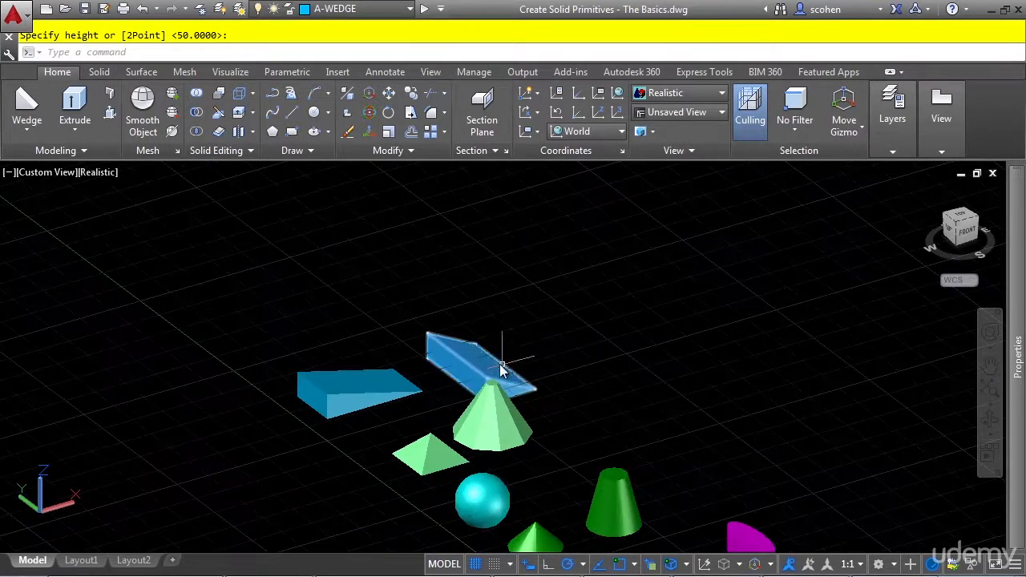
{"action": "left_click", "coordinate": [357, 9]}
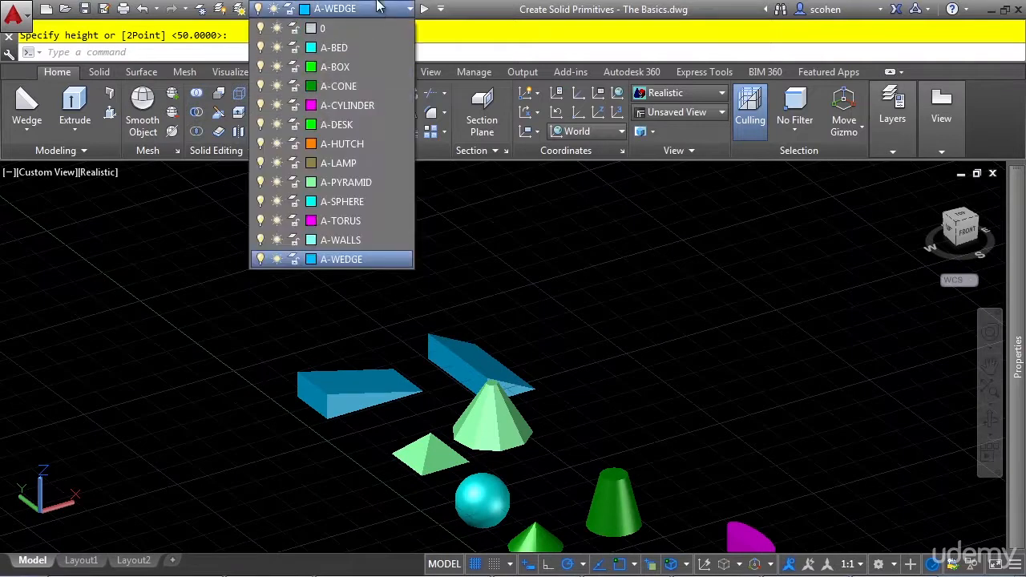
{"action": "left_click", "coordinate": [360, 223]}
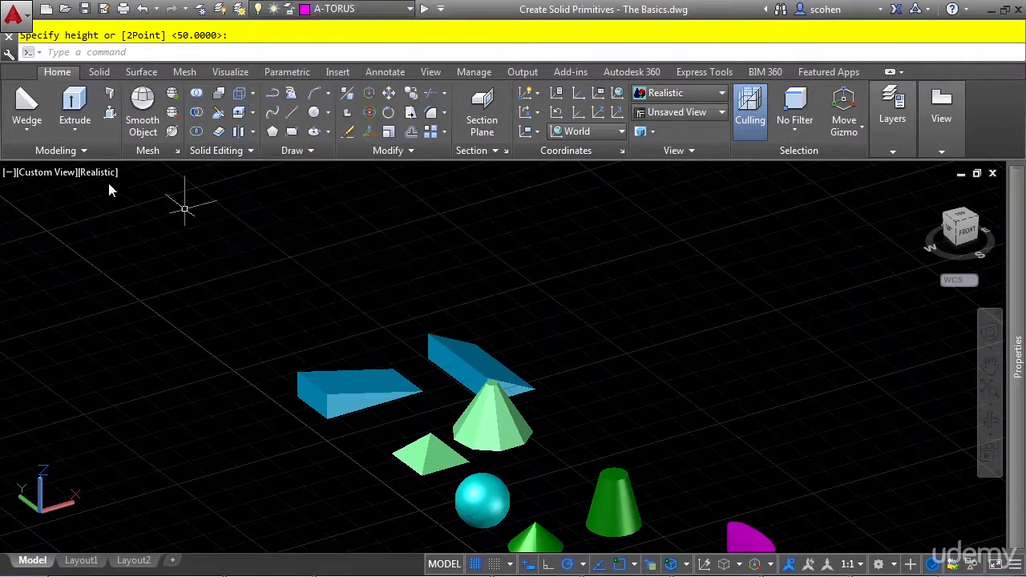
{"action": "left_click", "coordinate": [26, 130]}
{"action": "left_click", "coordinate": [47, 350]}
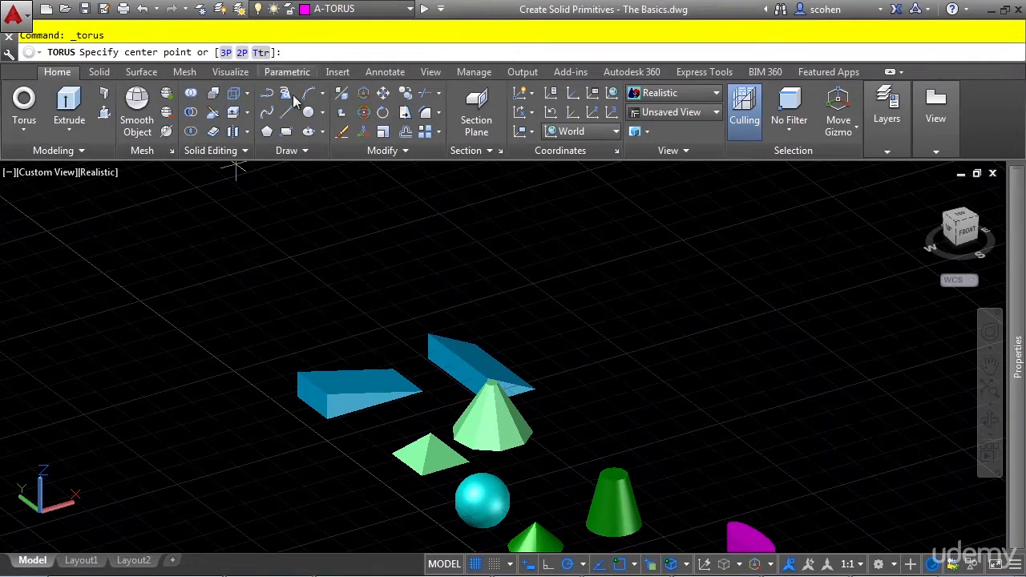
{"action": "left_click", "coordinate": [279, 316]}
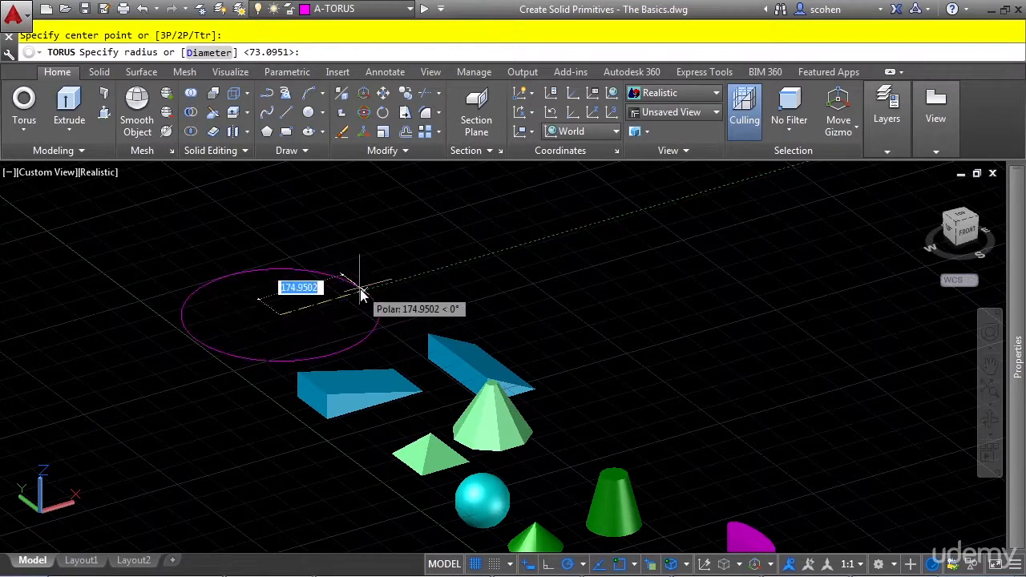
{"action": "type", "text": "50"}
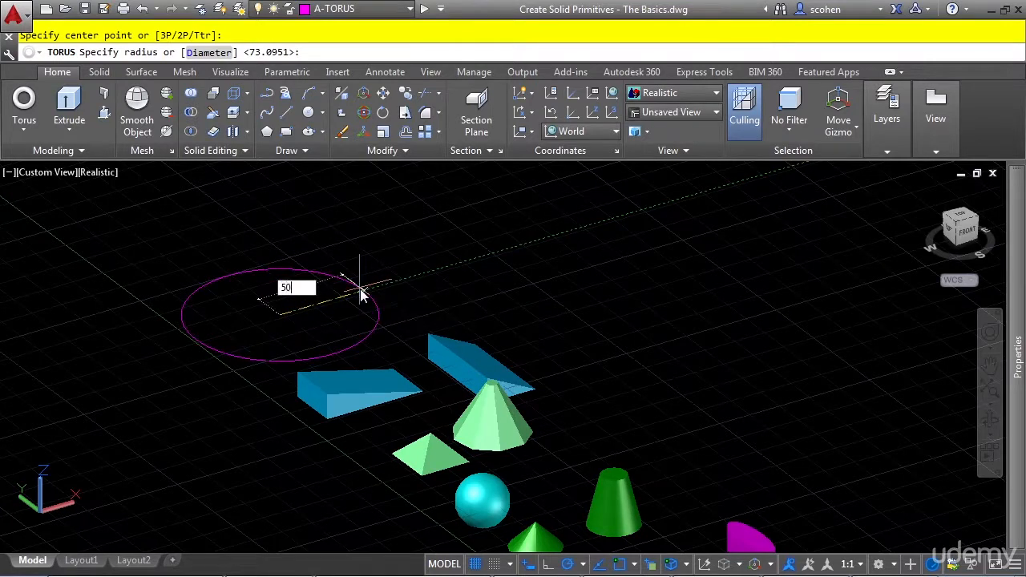
{"action": "key", "text": "Return"}
Complete the torus with a tube radius of 10.
{"action": "scroll", "coordinate": [320, 297], "scroll_direction": "up", "scroll_amount": 4}
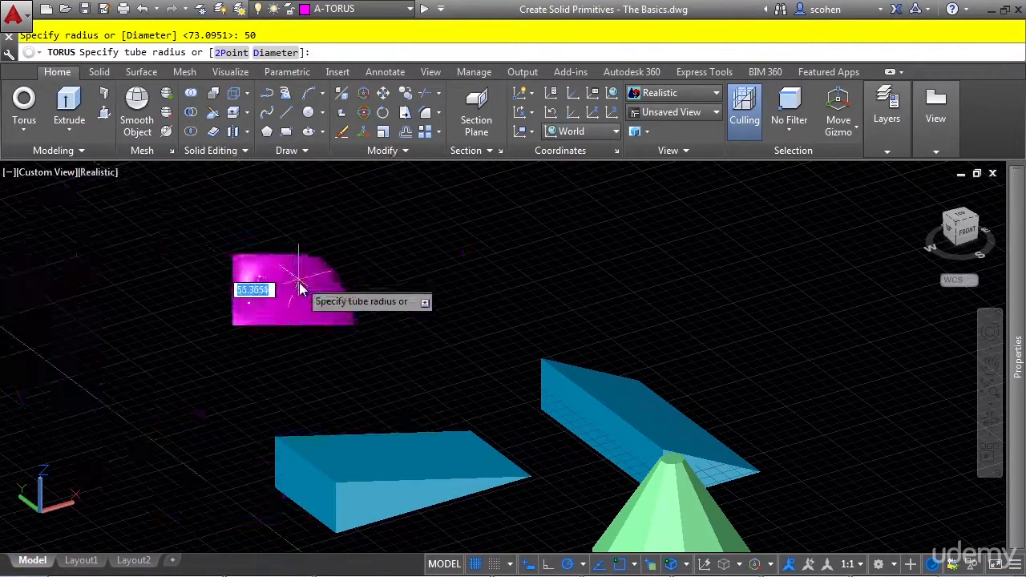
{"action": "scroll", "coordinate": [275, 308], "scroll_direction": "up", "scroll_amount": 2}
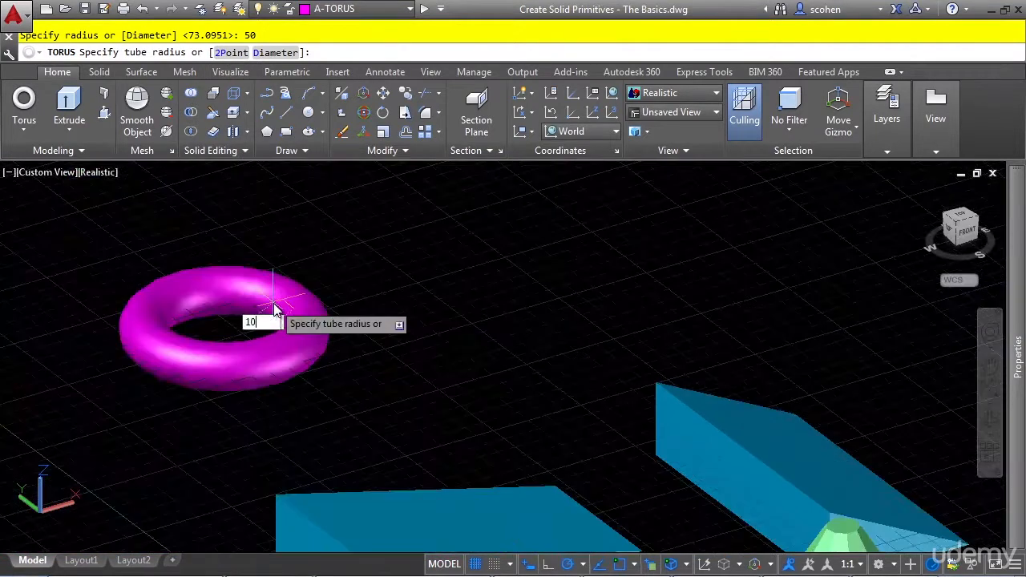
{"action": "type", "text": "0"}
{"action": "key", "text": "Return"}
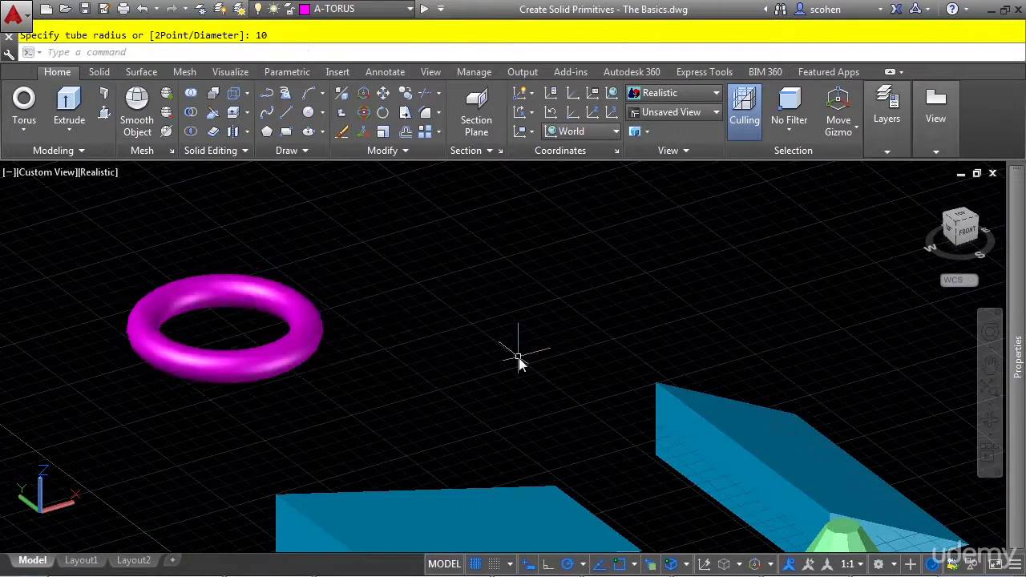
{"action": "middle_click", "coordinate": [611, 344]}
{"action": "middle_click", "coordinate": [612, 344]}
{"action": "middle_click_drag", "start_coordinate": [611, 344], "coordinate": [642, 353]}
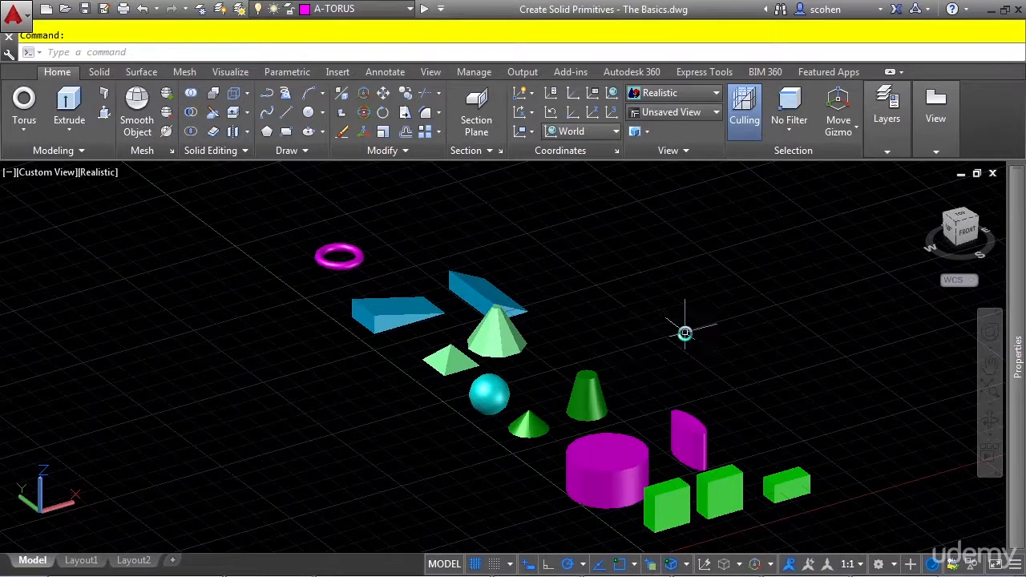